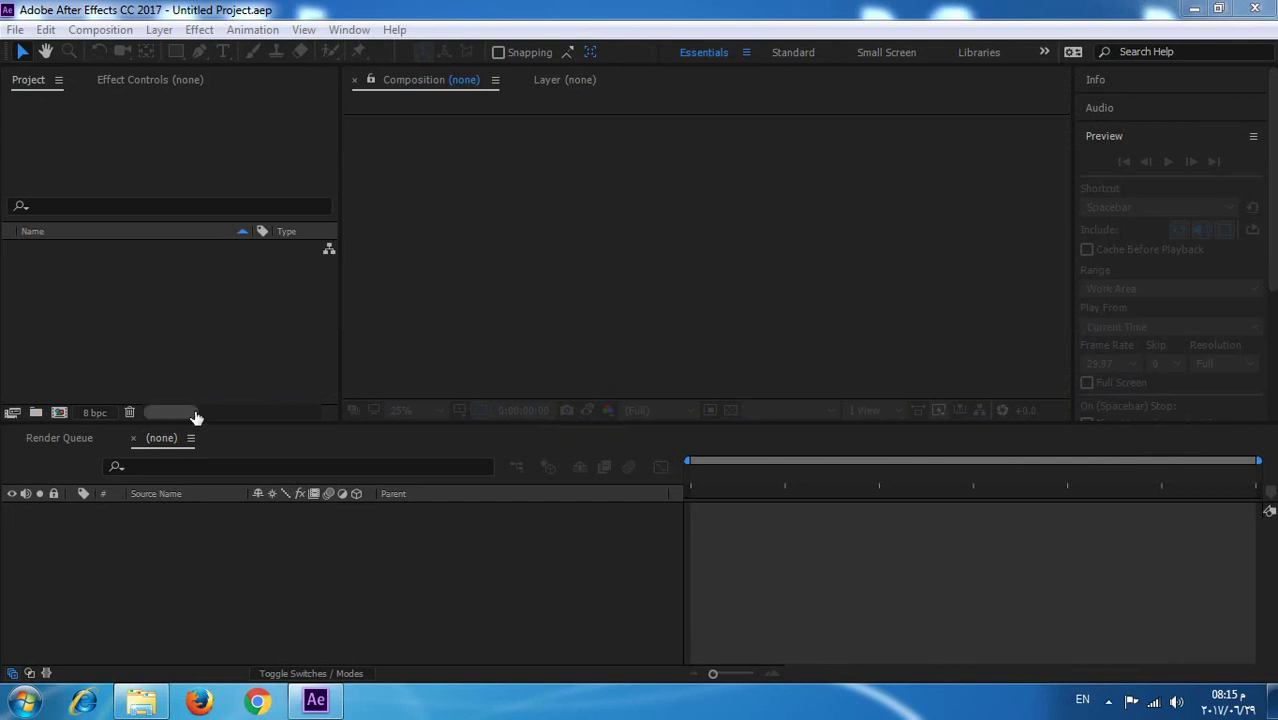
# Import Background1.mov, Darling_Ranch_Sting.mp3, both DSC_0134 clips and the JURASSIC PARK green-screen clip
pyautogui.doubleClick(127, 290)
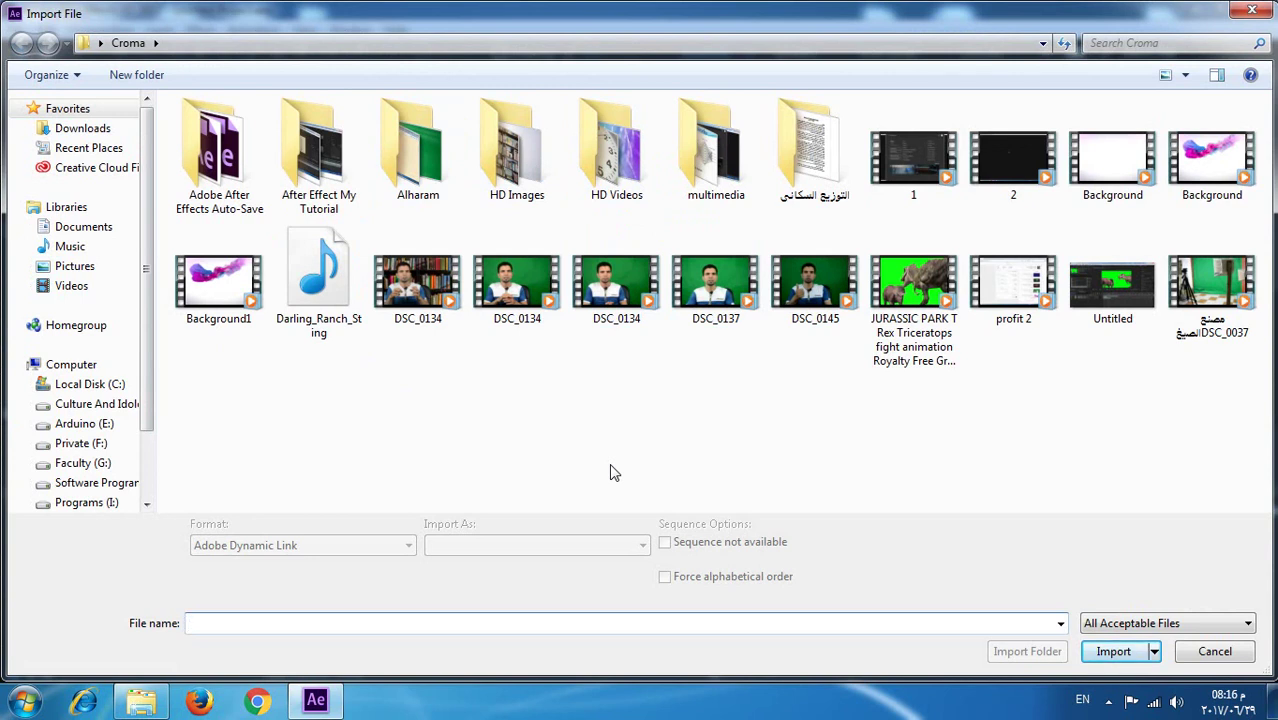
pyautogui.click(338, 308)
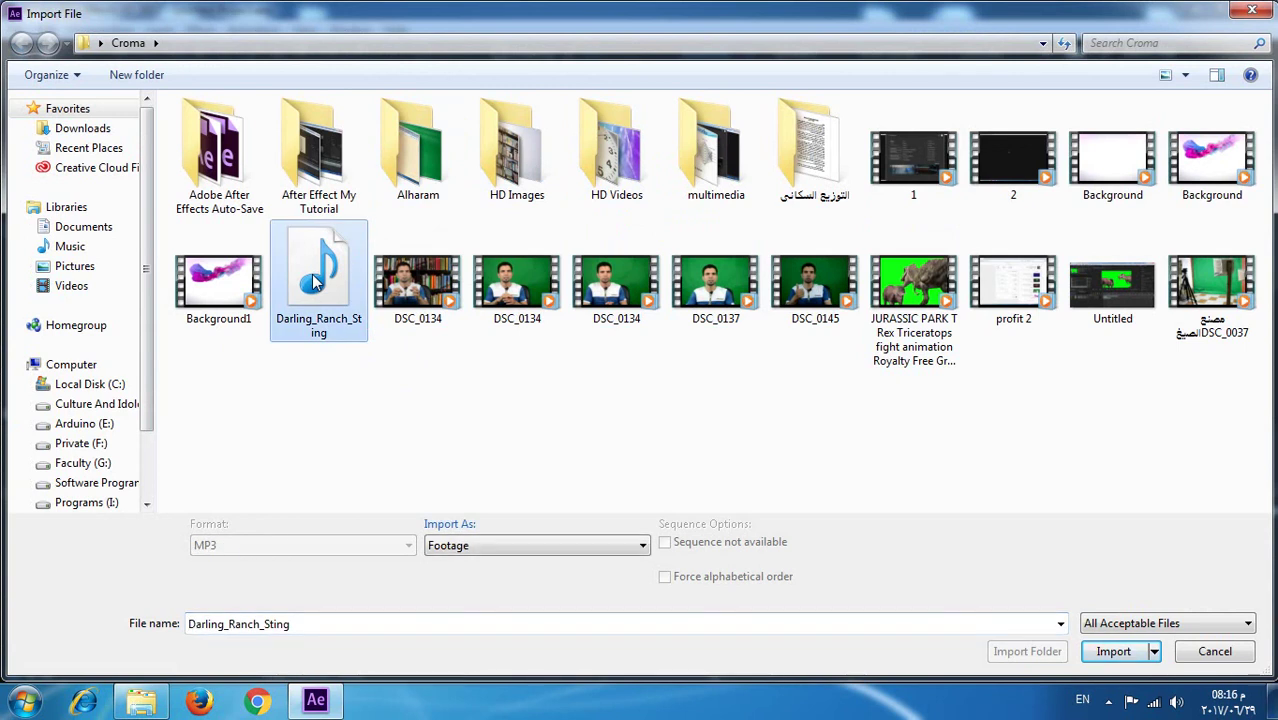
pyautogui.keyDown('ctrl'); pyautogui.click(224, 298); pyautogui.keyUp('ctrl')
pyautogui.moveTo(515, 351); pyautogui.dragTo(577, 318)
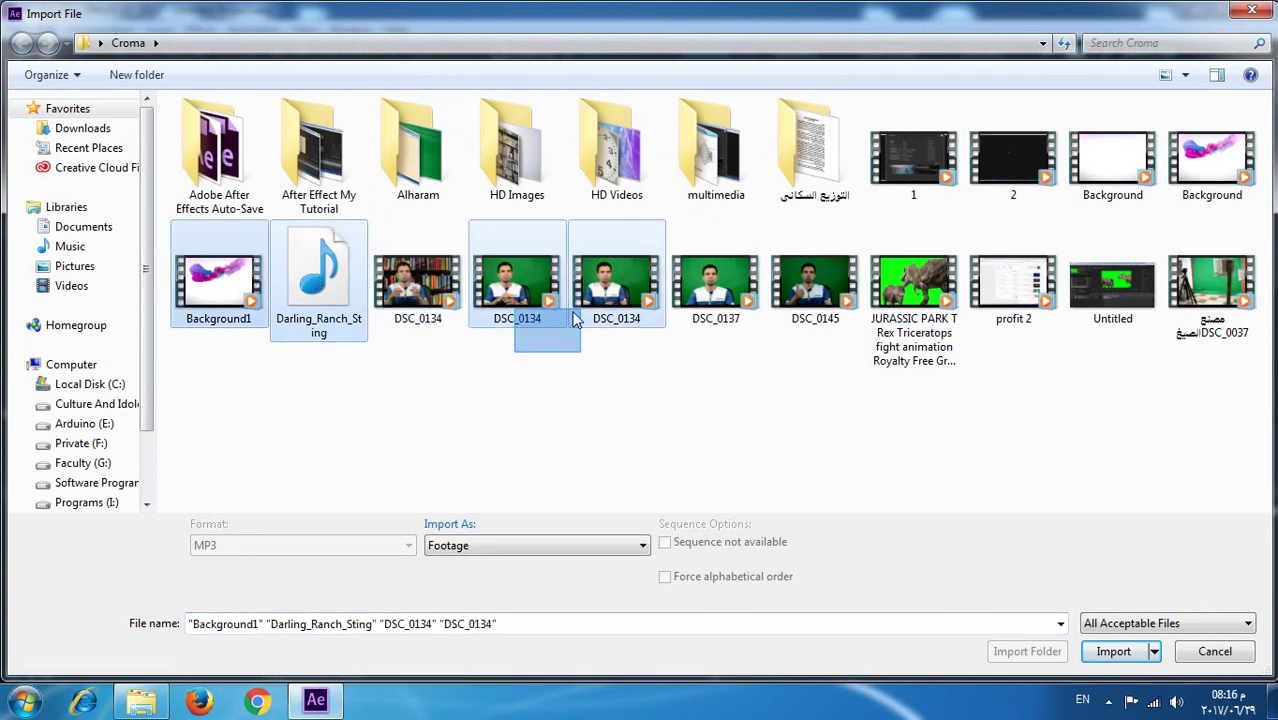
pyautogui.keyDown('ctrl'); pyautogui.click(928, 299); pyautogui.keyUp('ctrl')
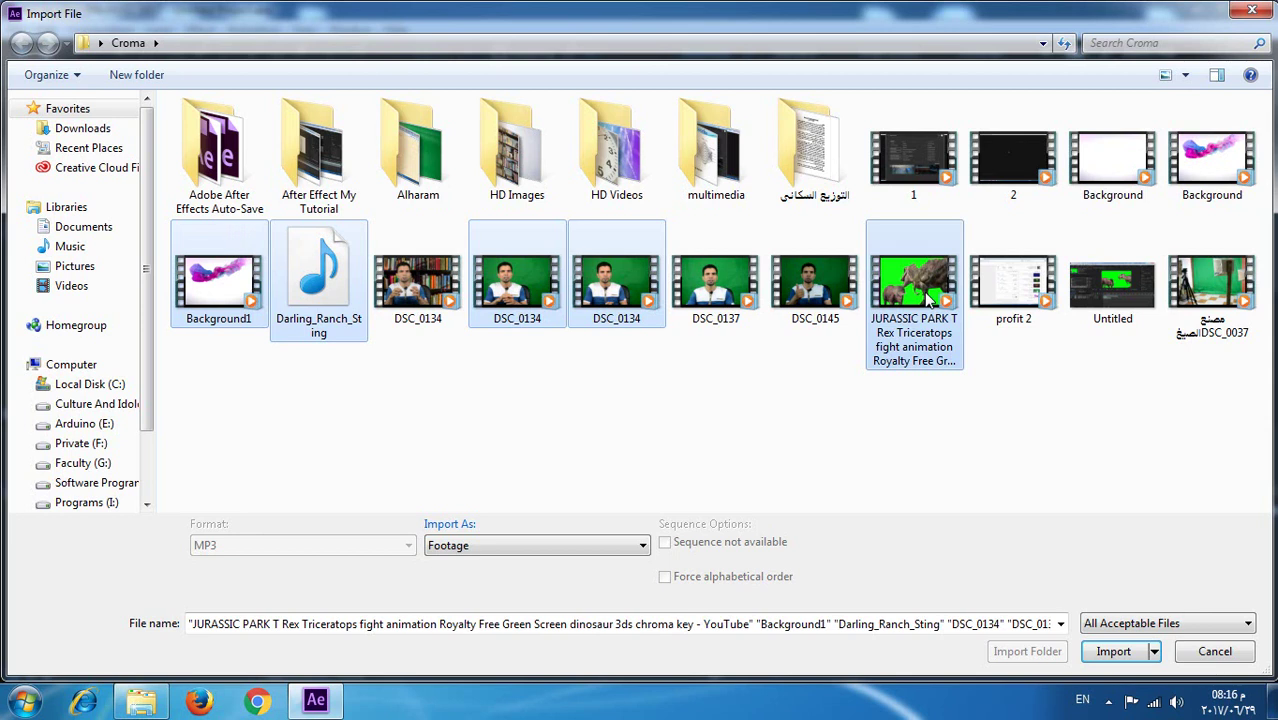
pyautogui.click(1113, 651)
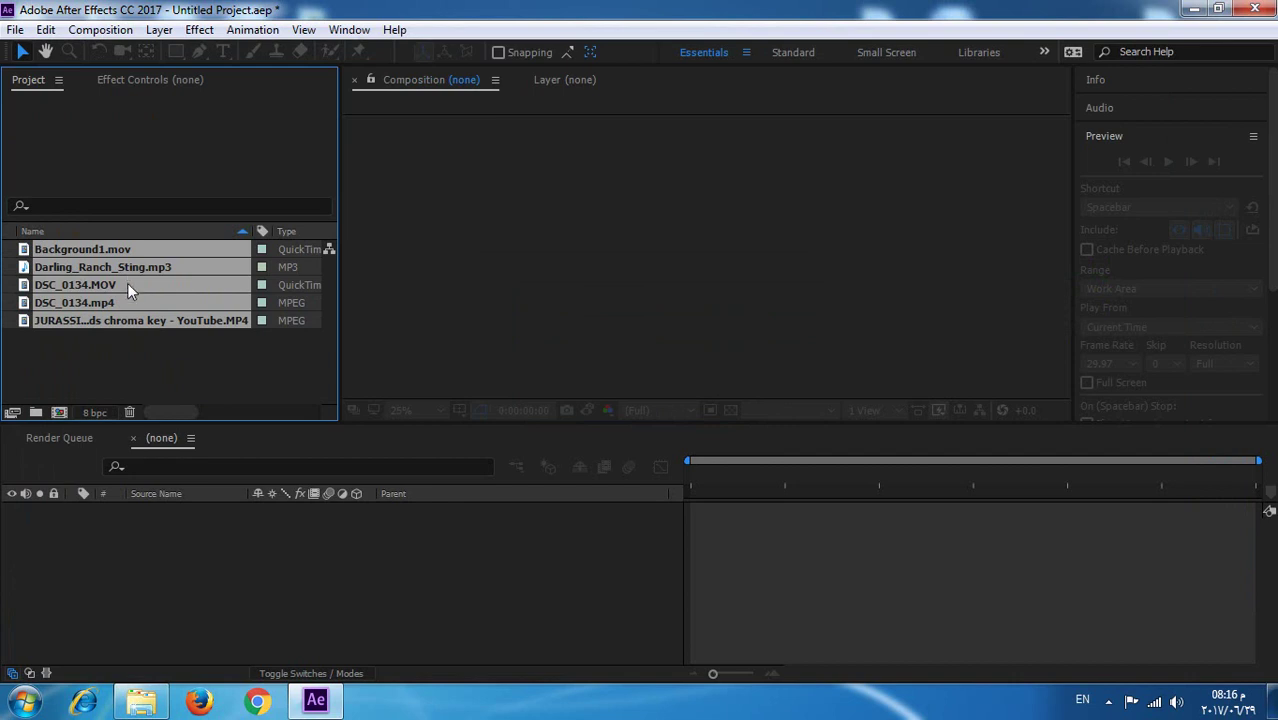
pyautogui.click(127, 336)
pyautogui.click(127, 326)
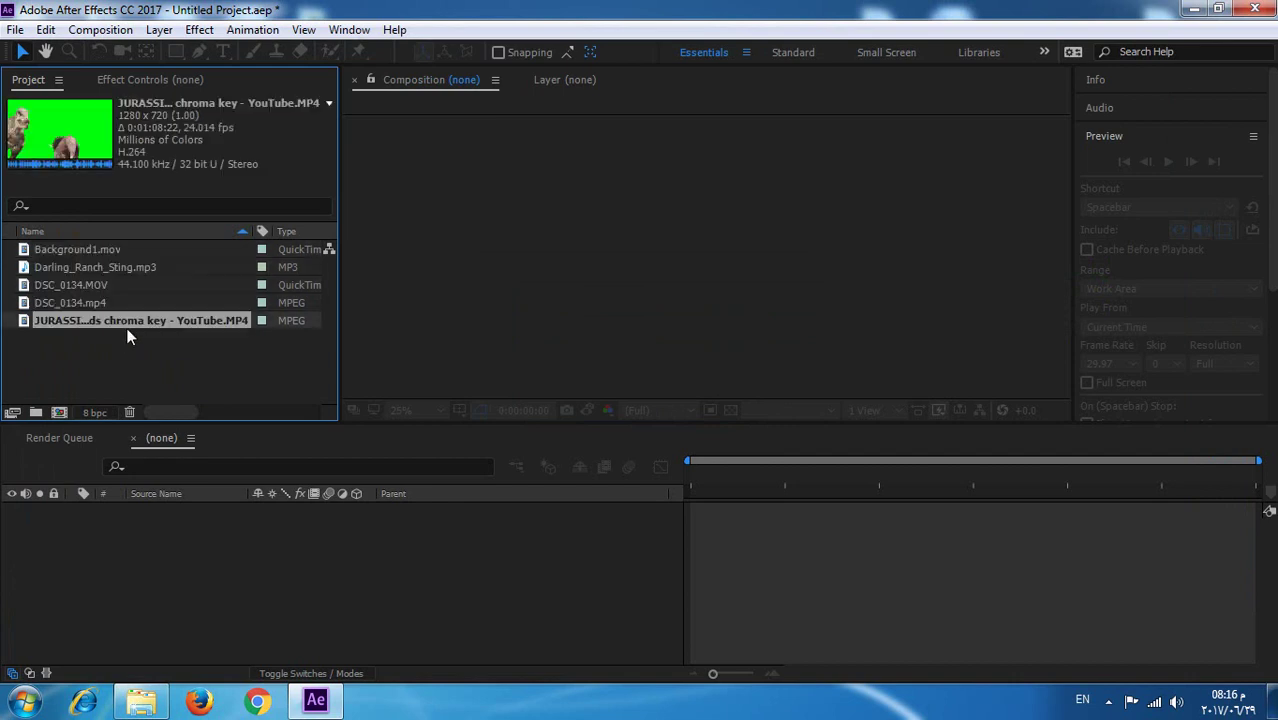
pyautogui.moveTo(127, 334); pyautogui.dragTo(238, 549)
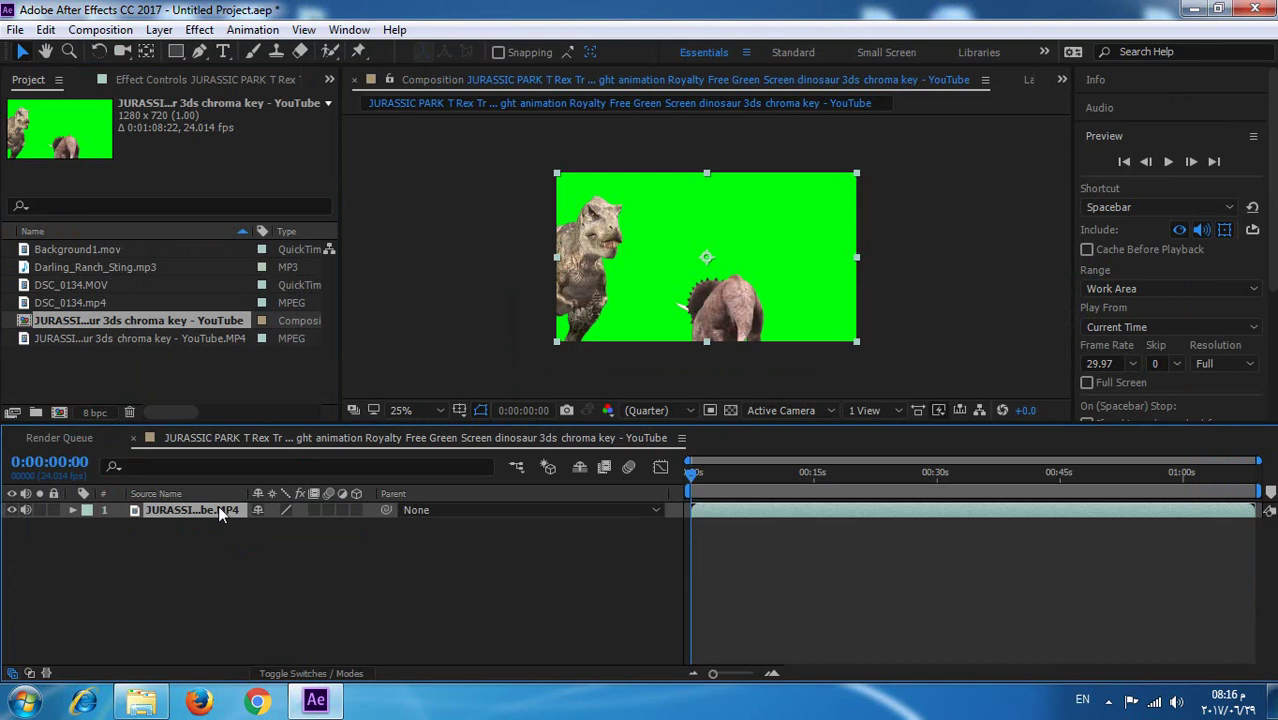
pyautogui.press('Delete')
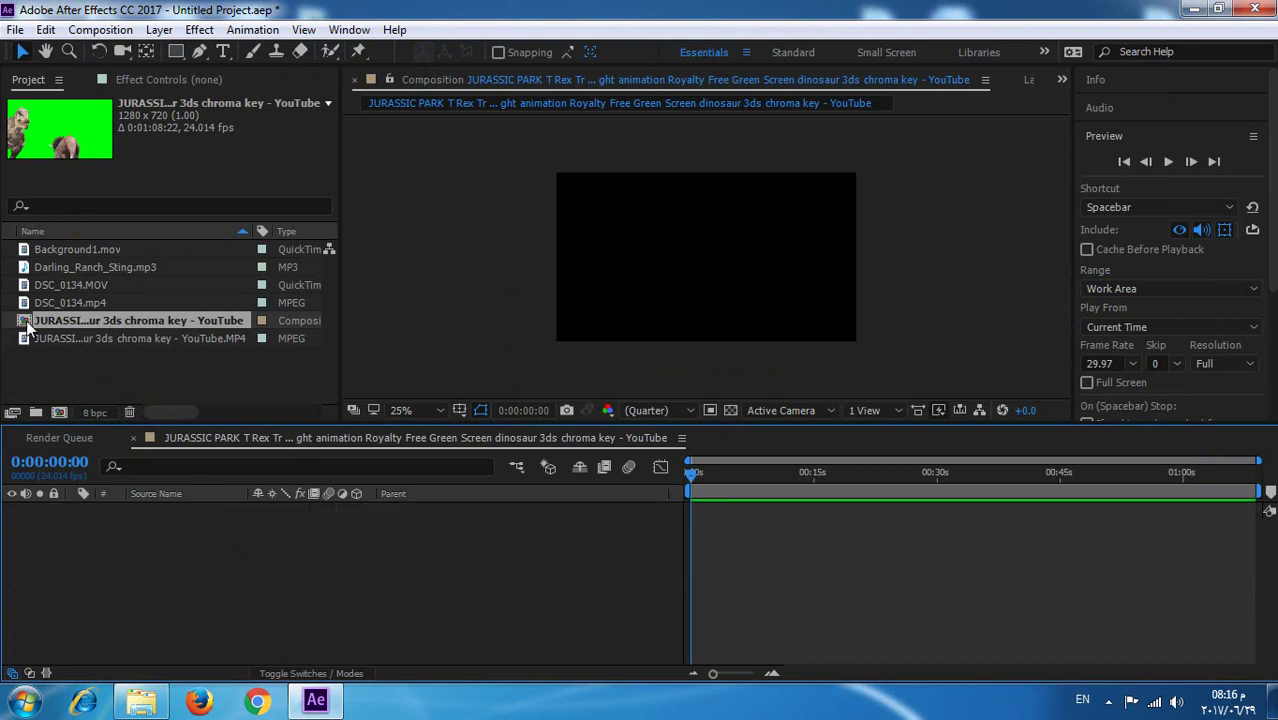
pyautogui.press('Delete')
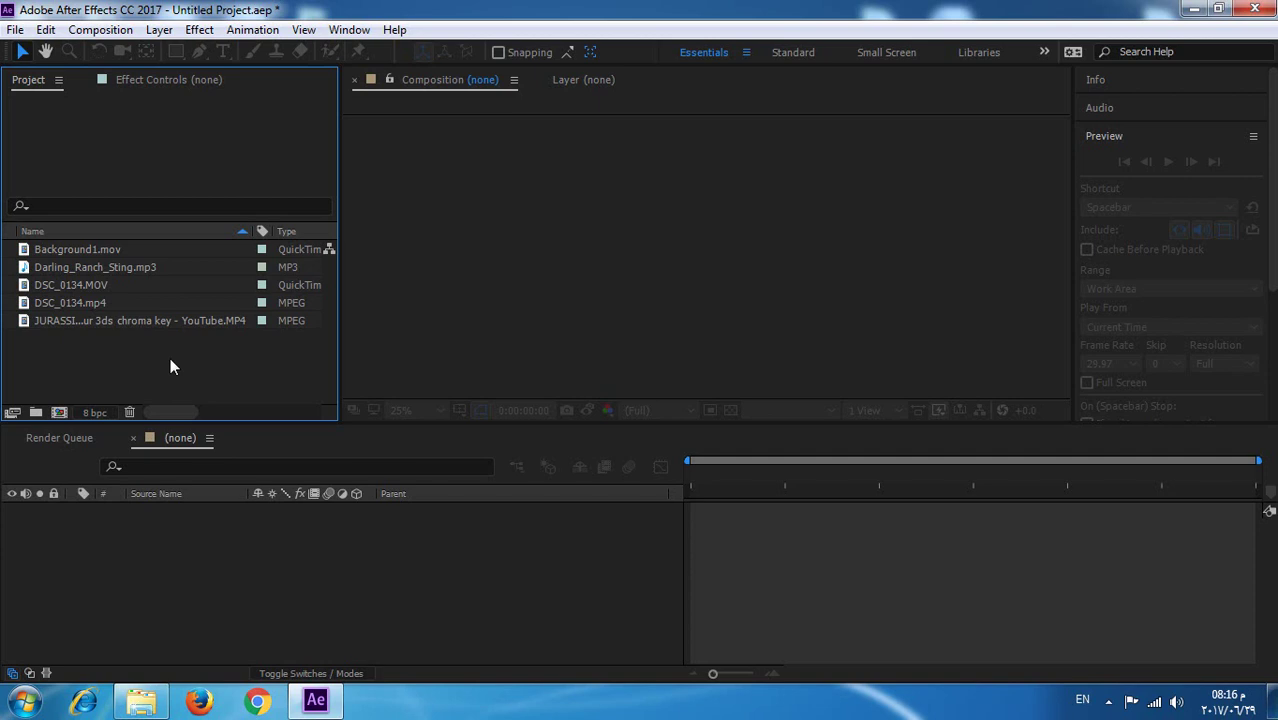
# Import both clips from the HD Videos folder, including A_Clock_Spining_Time_Lapse.mp4
pyautogui.doubleClick(167, 369)
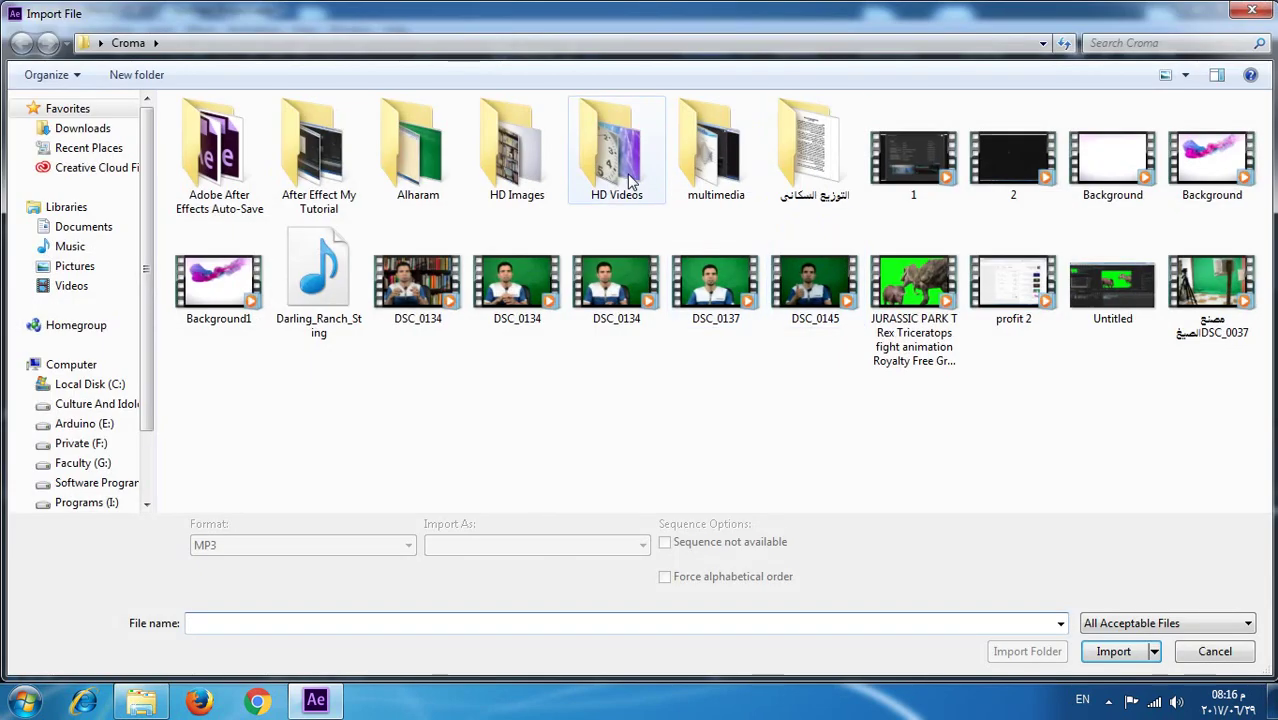
pyautogui.doubleClick(615, 150)
pyautogui.moveTo(366, 284); pyautogui.dragTo(200, 92)
pyautogui.press('Return')
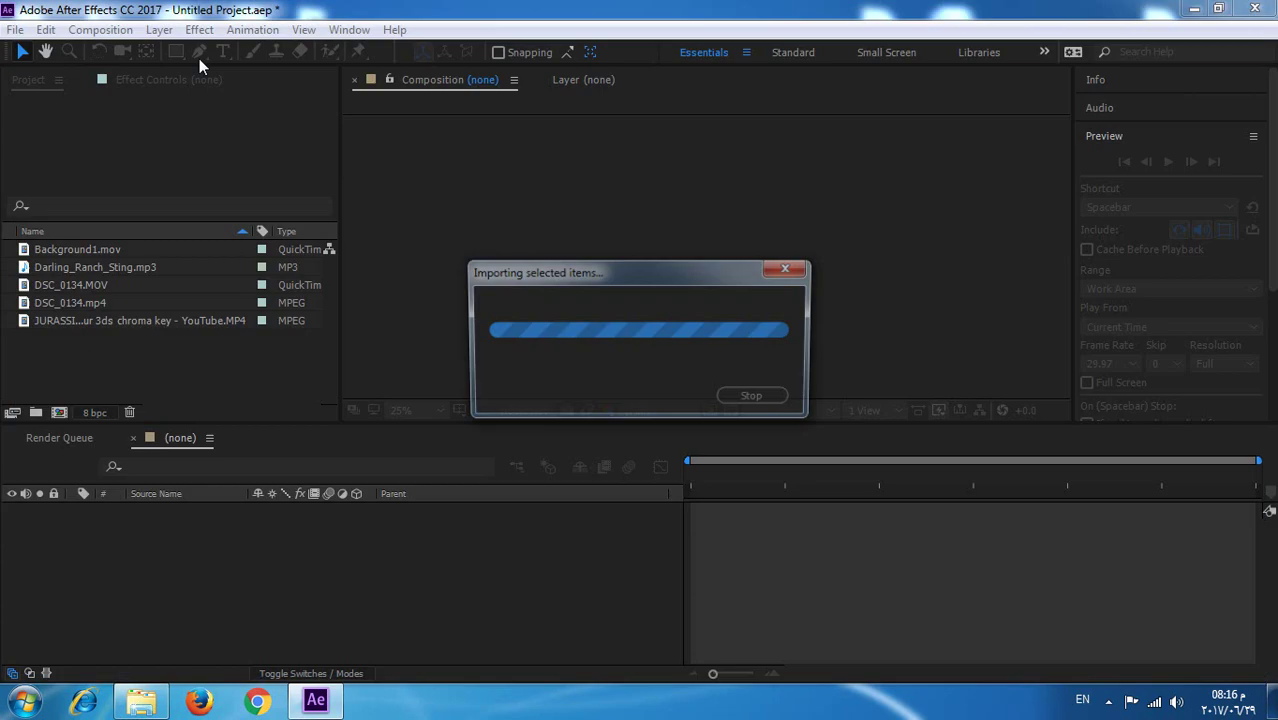
# Import the batch of images from the HD Images folder
pyautogui.doubleClick(250, 377)
pyautogui.click(128, 43)
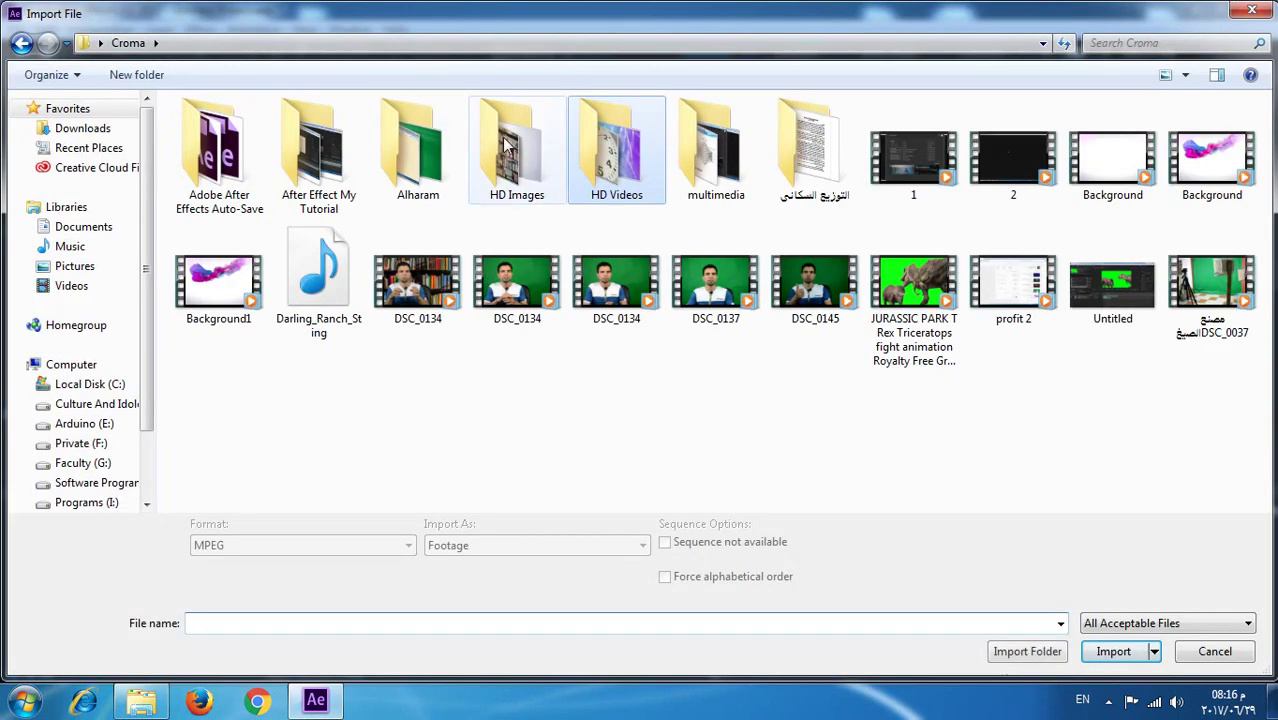
pyautogui.doubleClick(545, 160)
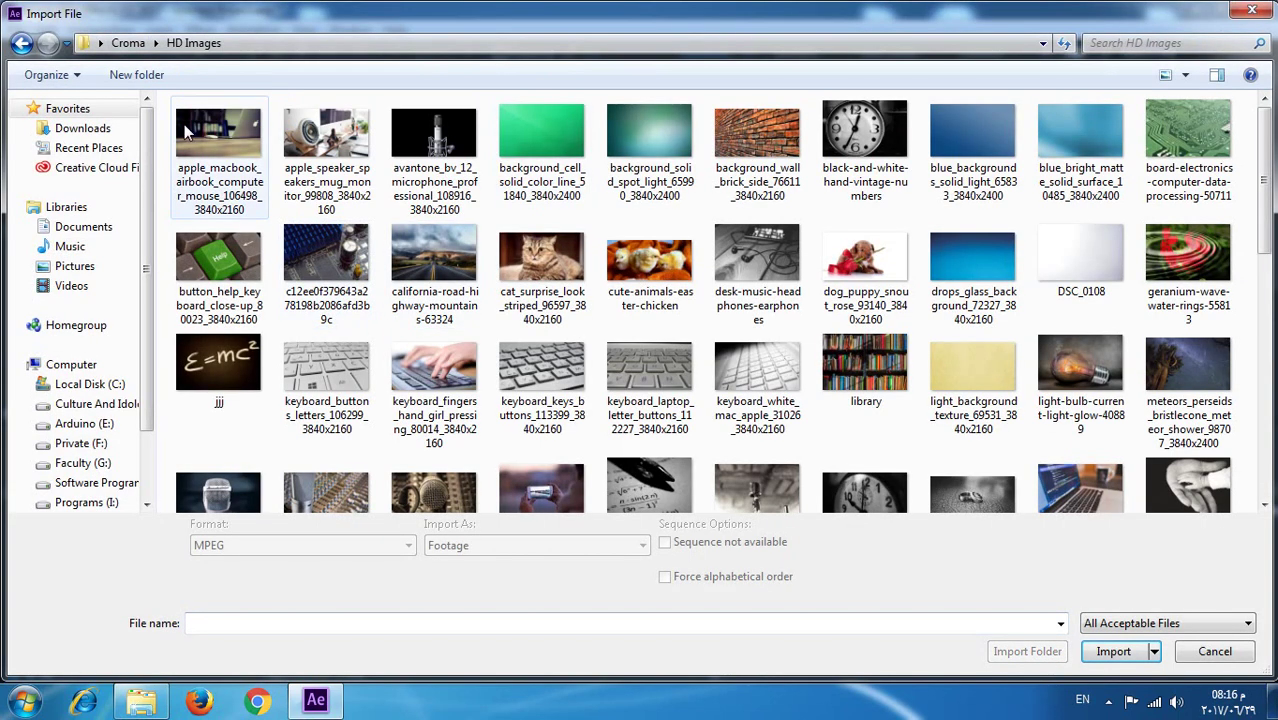
pyautogui.moveTo(167, 124); pyautogui.dragTo(1268, 510)
pyautogui.press('Return')
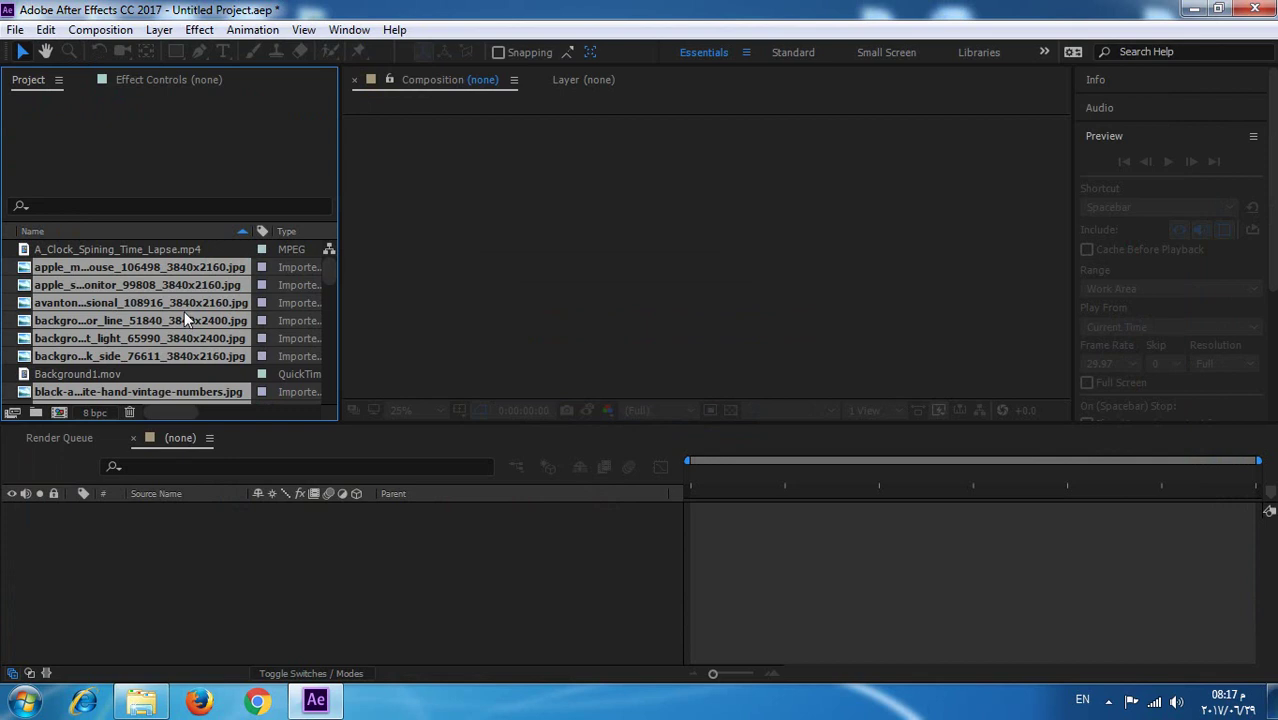
pyautogui.click(207, 254)
pyautogui.click(188, 283)
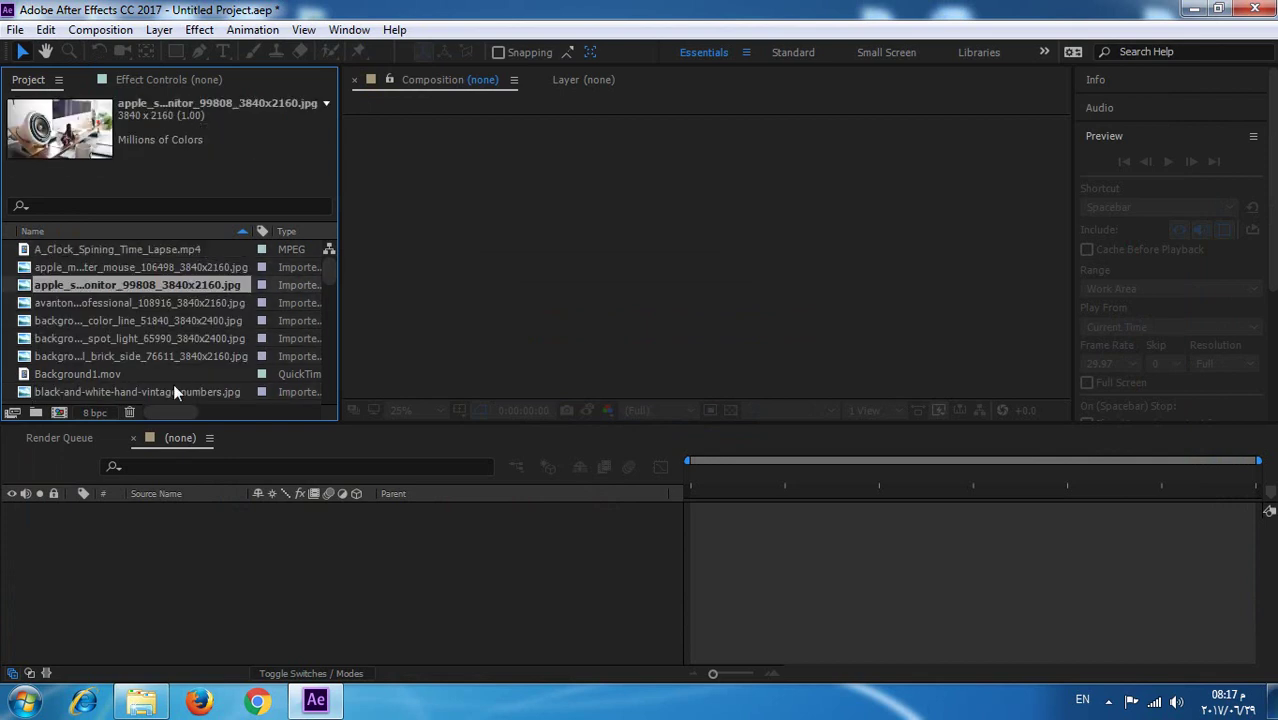
pyautogui.click(87, 251)
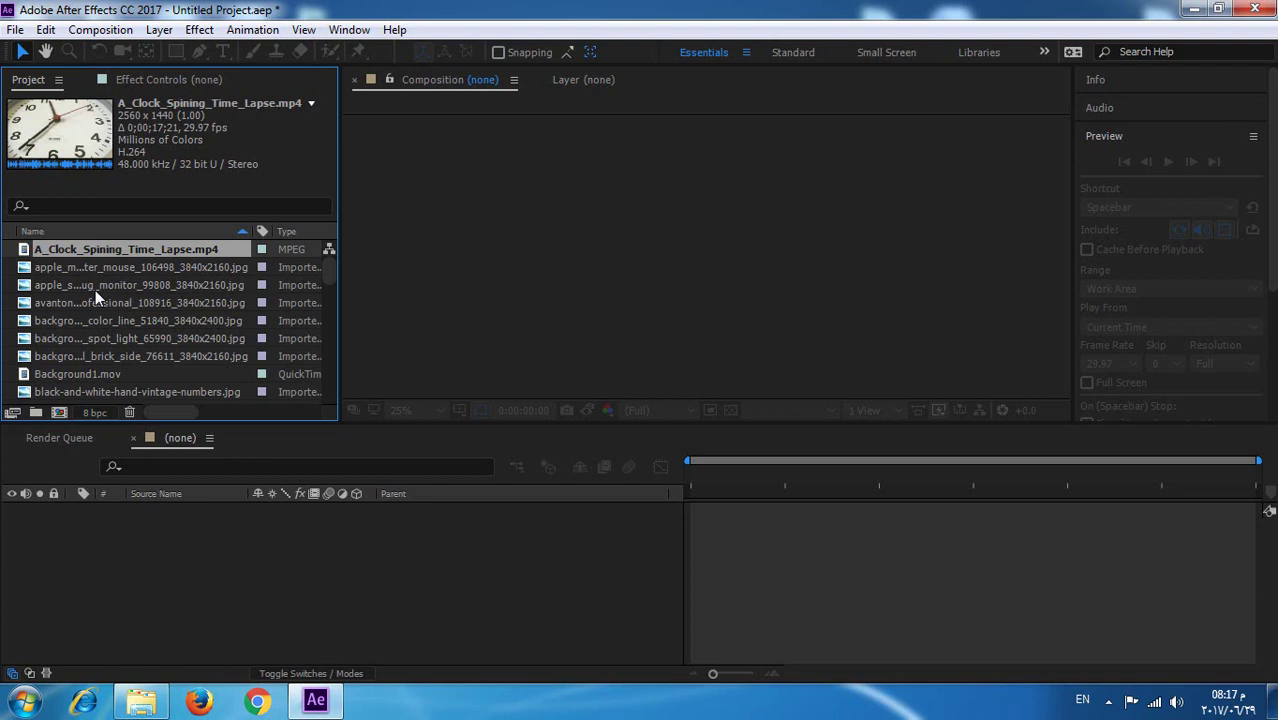
# Create an Images folder and move jjj.jpeg and the five keyboard images into it
pyautogui.click(34, 414)
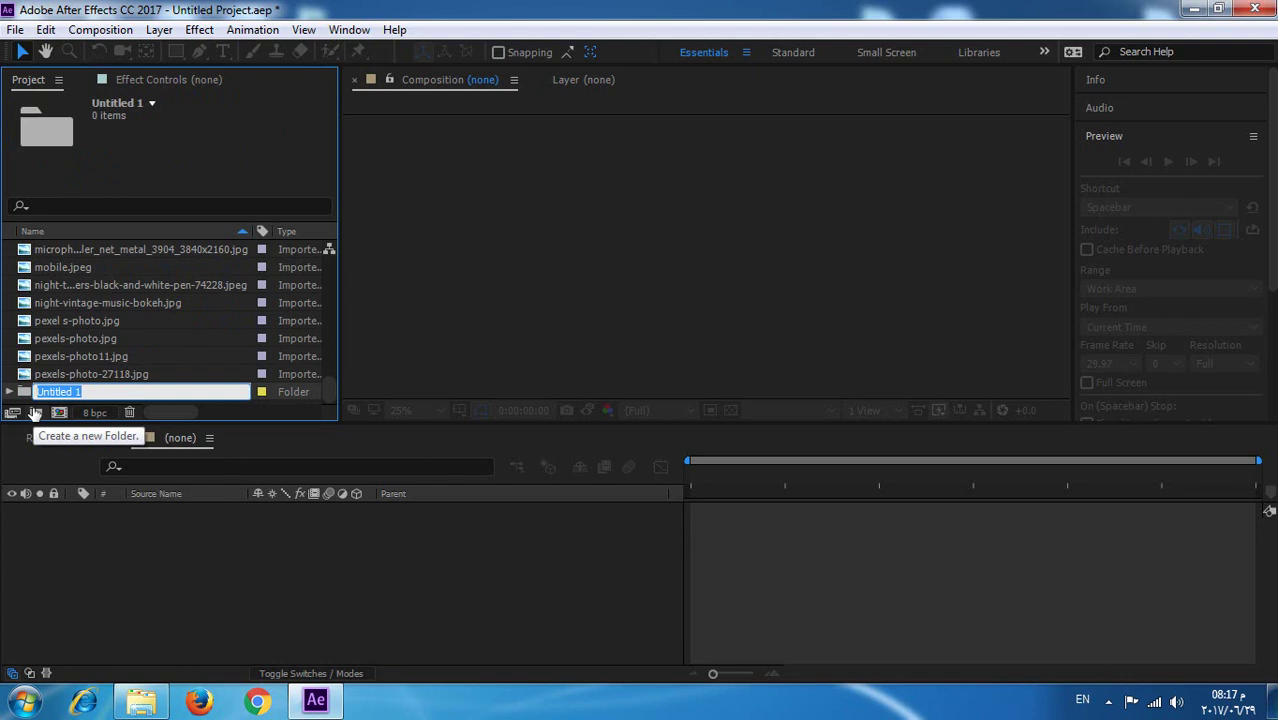
pyautogui.write('Images')
pyautogui.press('Return')
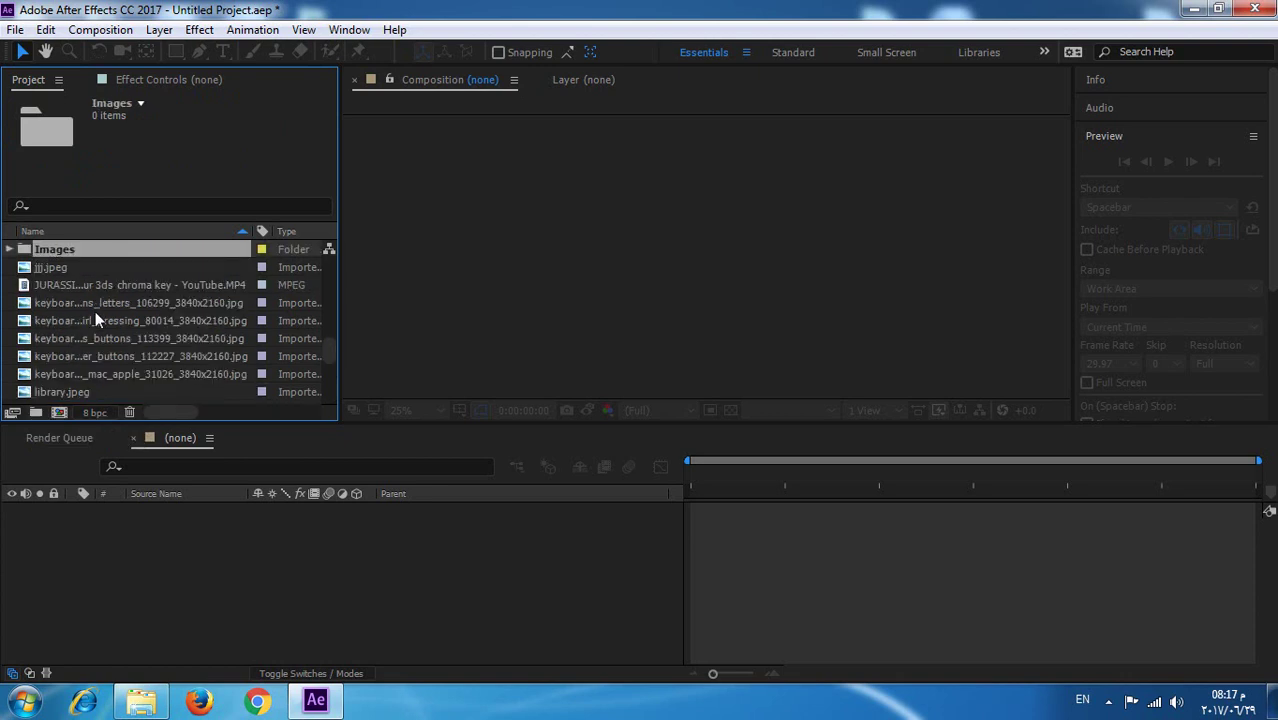
pyautogui.click(41, 267)
pyautogui.moveTo(41, 267); pyautogui.dragTo(48, 254)
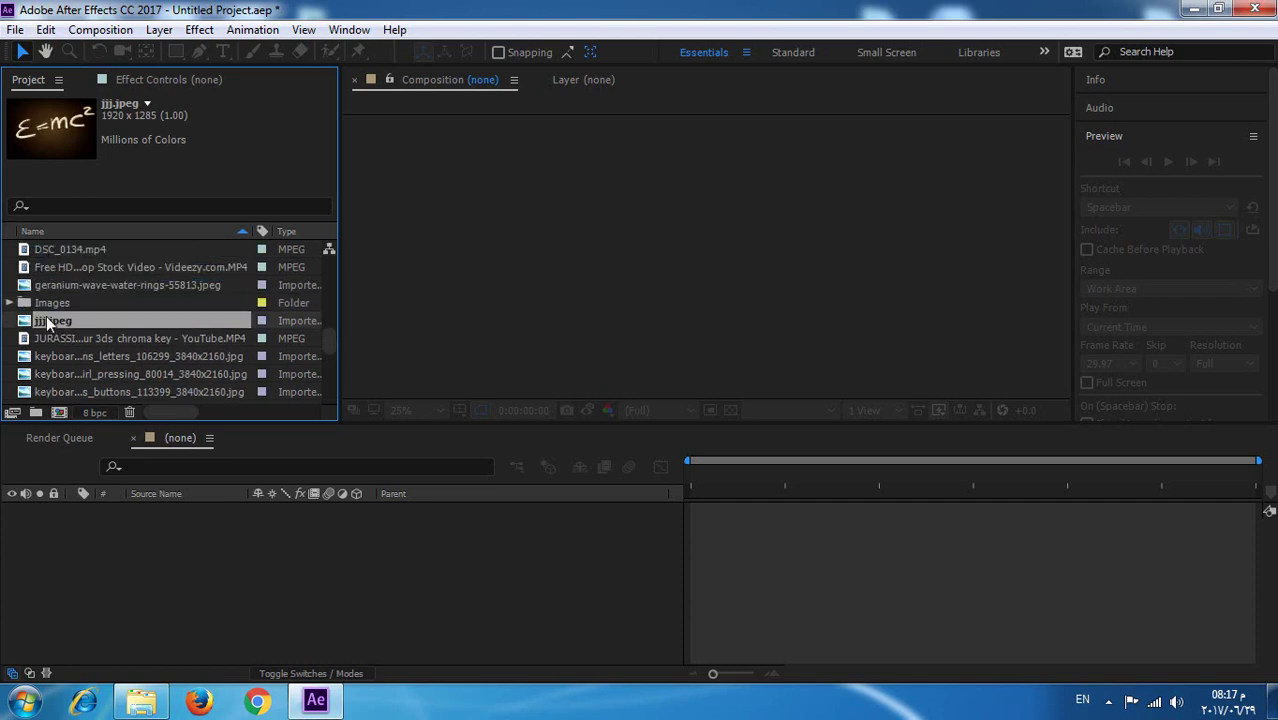
pyautogui.moveTo(46, 298); pyautogui.dragTo(36, 392)
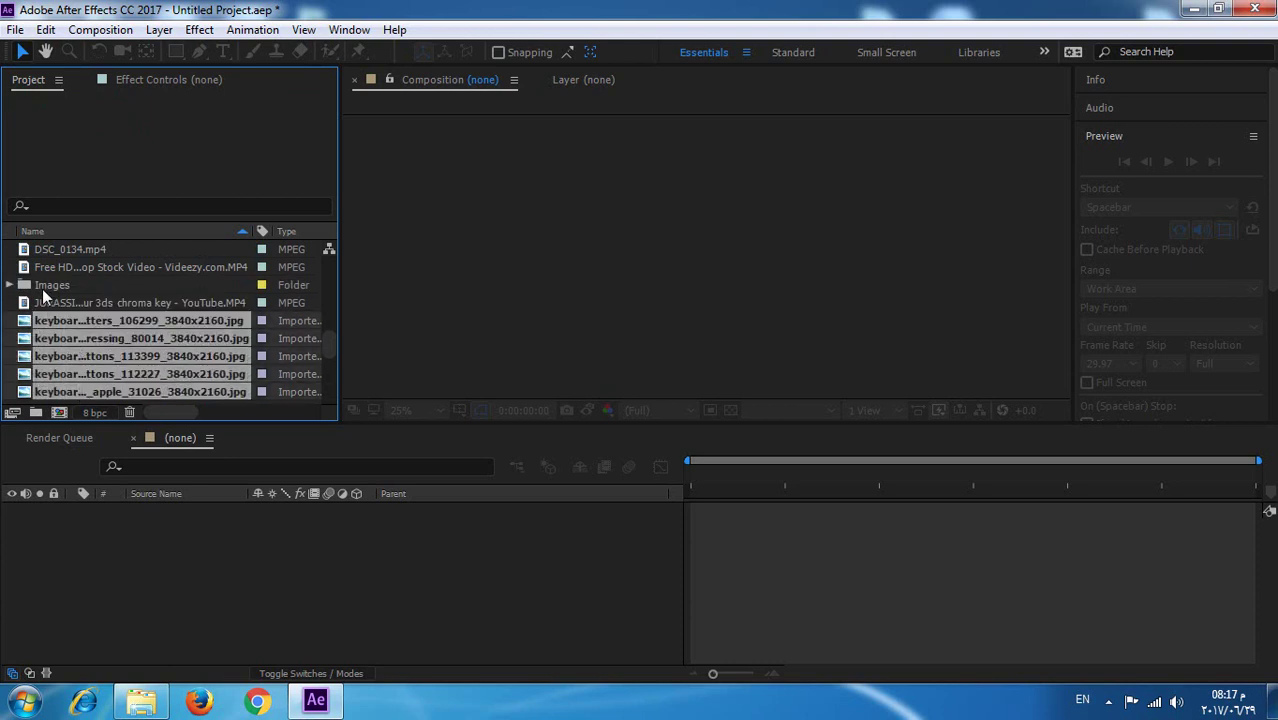
pyautogui.moveTo(42, 330)
pyautogui.mouseDown()
pyautogui.moveTo(40, 288)
pyautogui.moveTo(91, 390)
pyautogui.mouseUp()
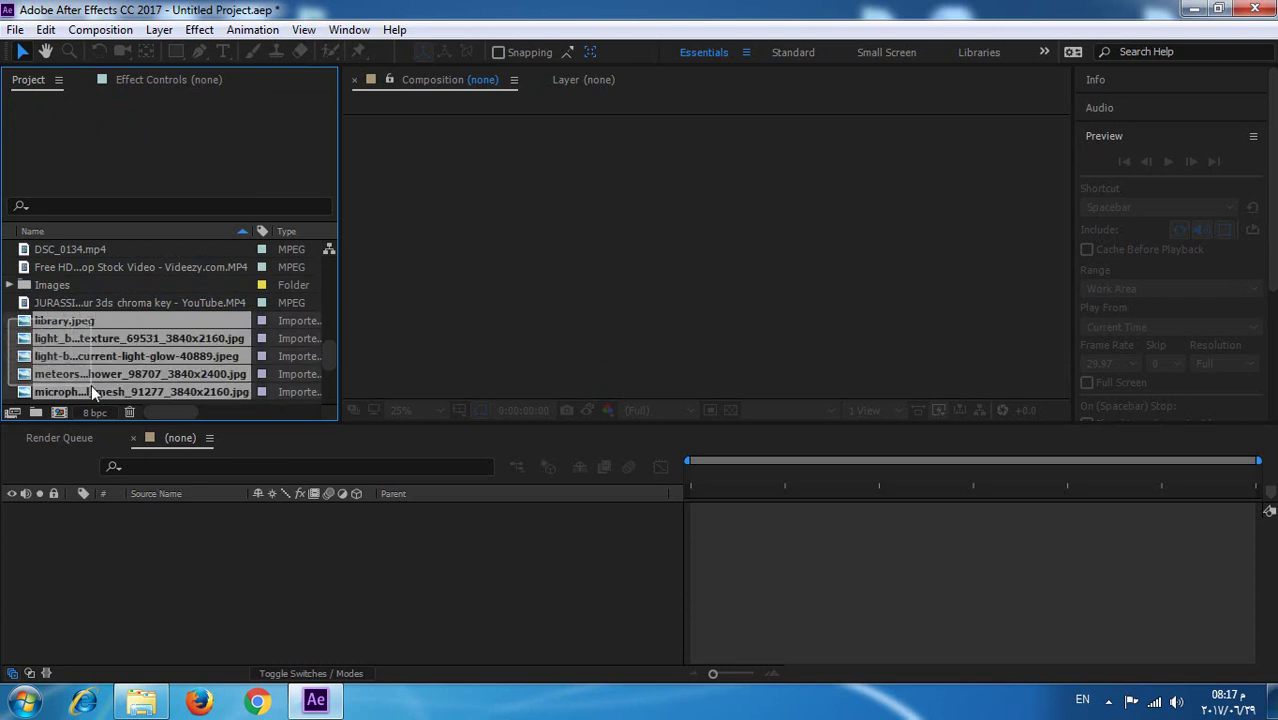
# Delete unwanted images from the project, including the microphone through night-vintage photos
pyautogui.press('Delete')
pyautogui.press('Return')
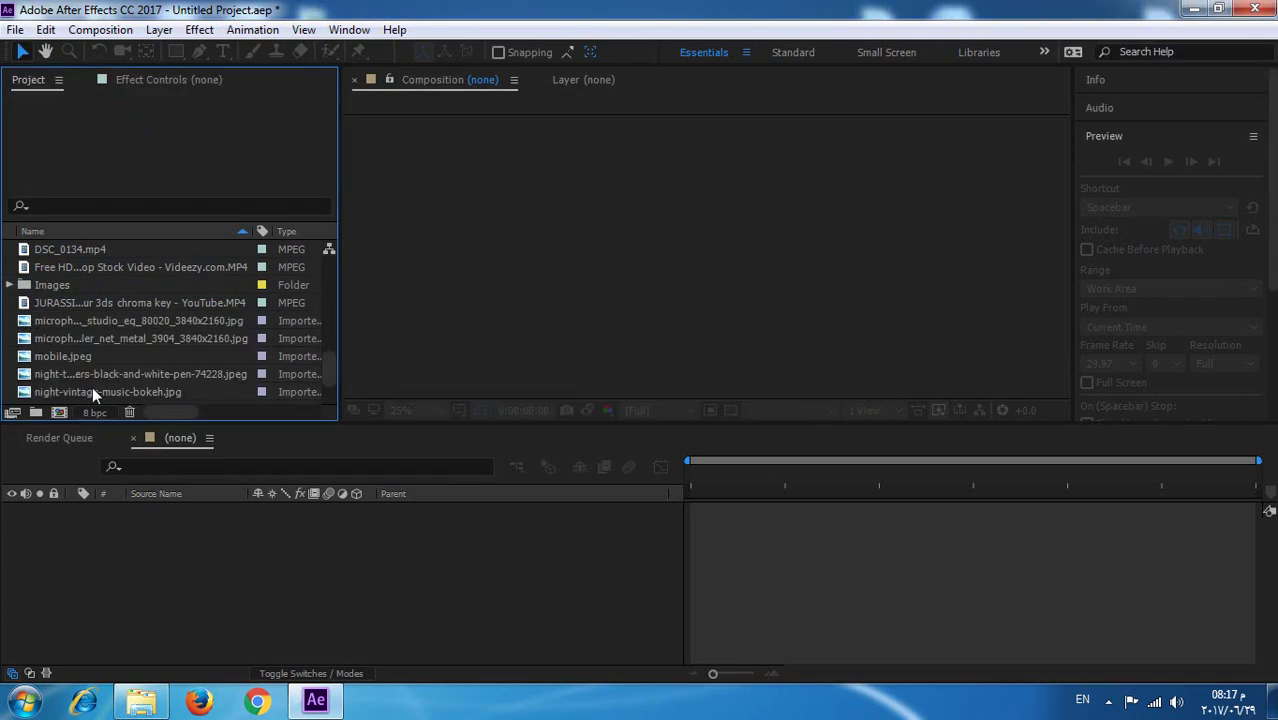
pyautogui.moveTo(7, 313)
pyautogui.mouseDown()
pyautogui.moveTo(75, 408)
pyautogui.moveTo(111, 378)
pyautogui.mouseUp()
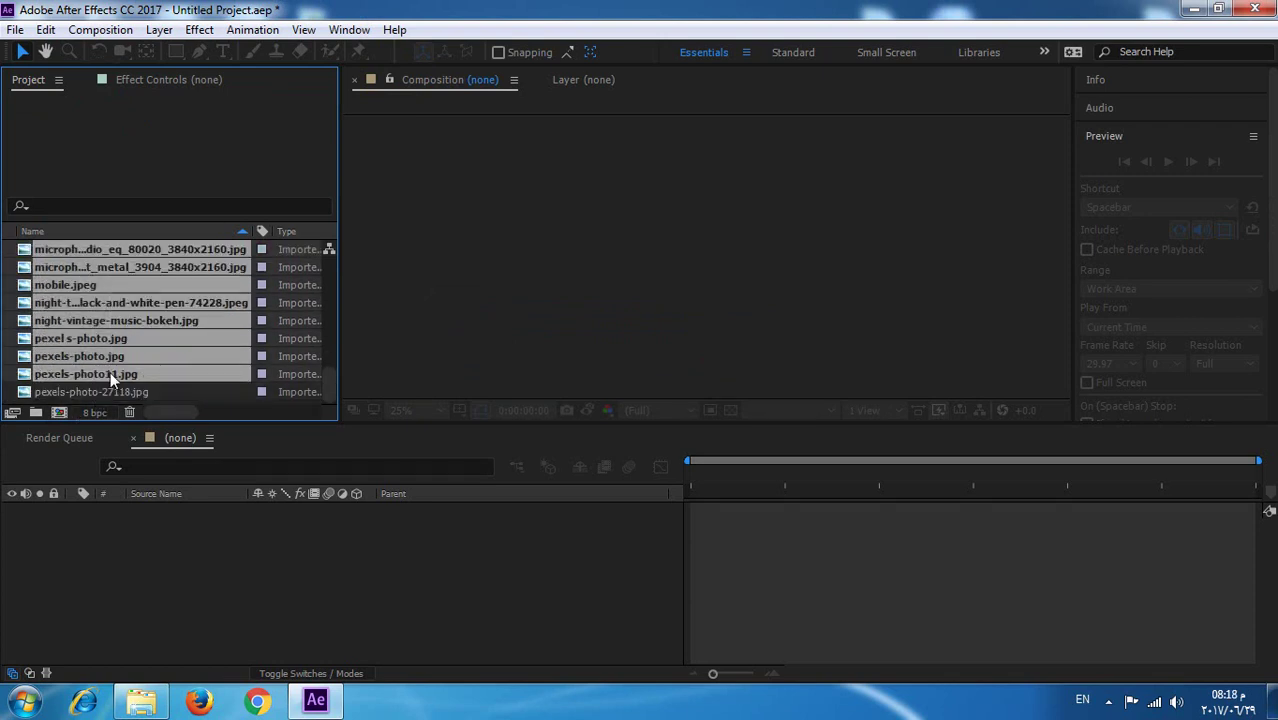
pyautogui.press('Delete')
pyautogui.click(733, 372)
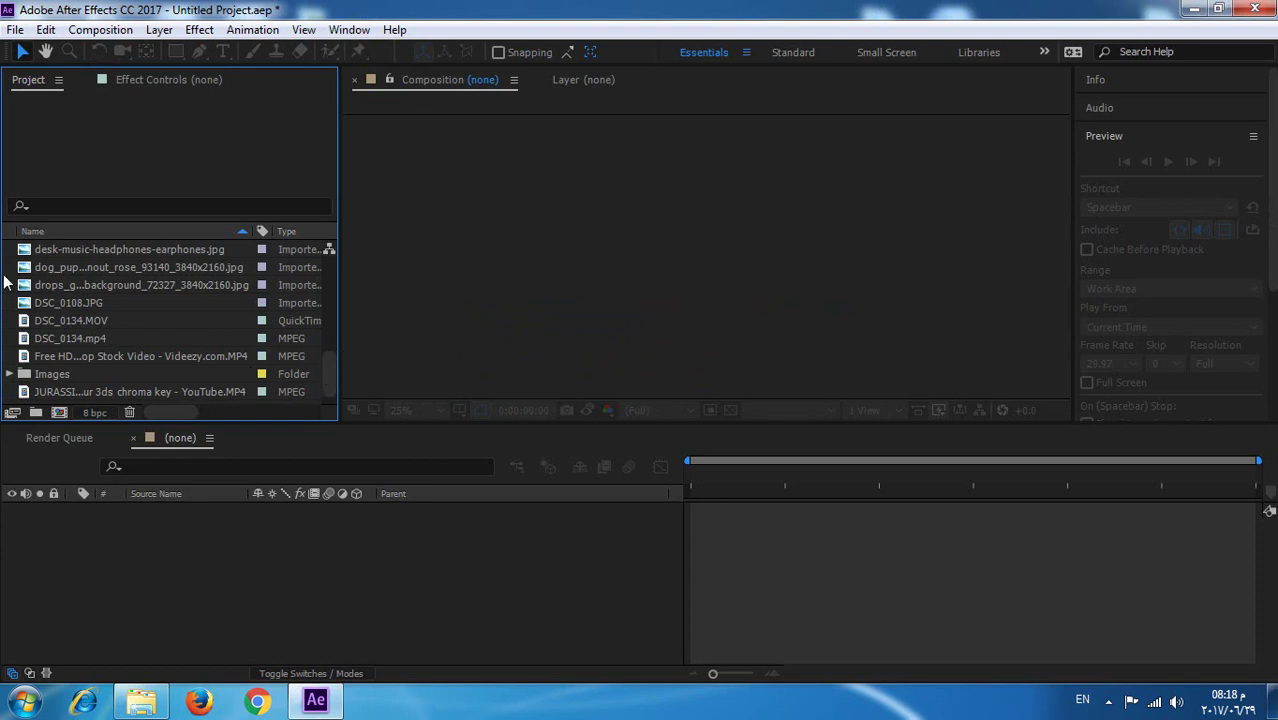
# Move the desk, dog and drops images into the Images folder and check its contents
pyautogui.moveTo(15, 256)
pyautogui.mouseDown()
pyautogui.moveTo(67, 293)
pyautogui.moveTo(62, 370)
pyautogui.mouseUp()
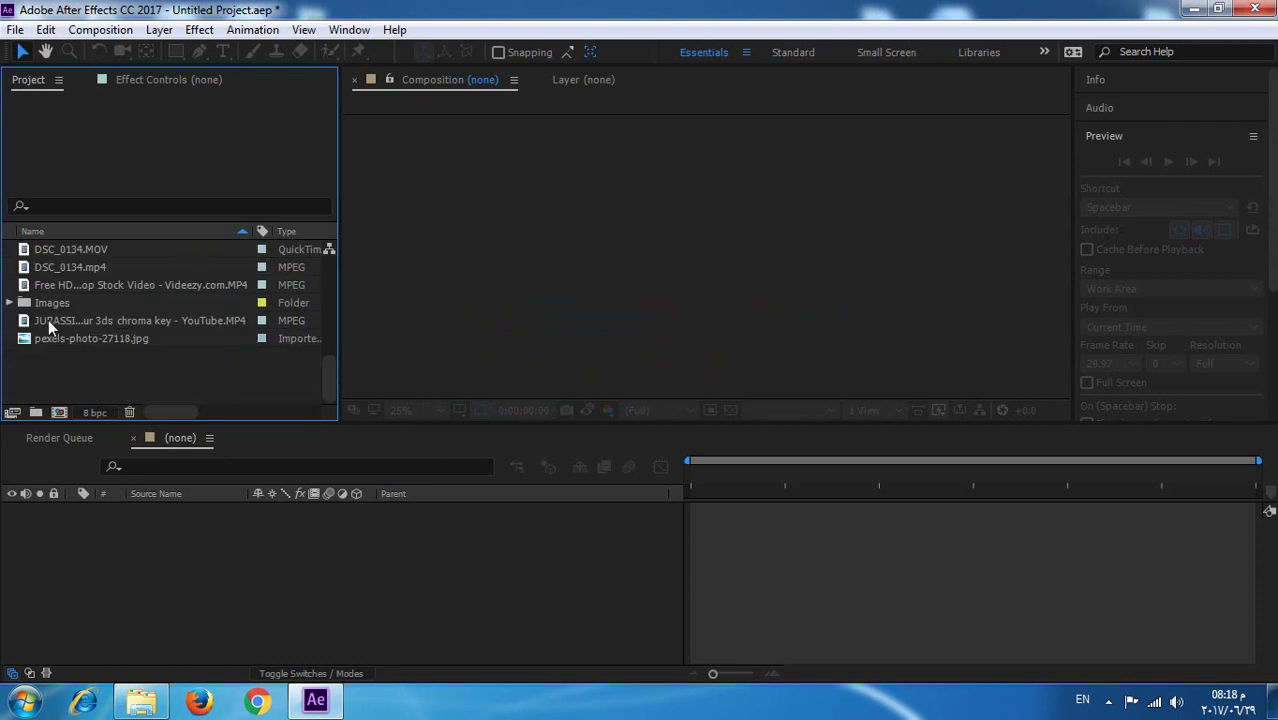
pyautogui.click(9, 303)
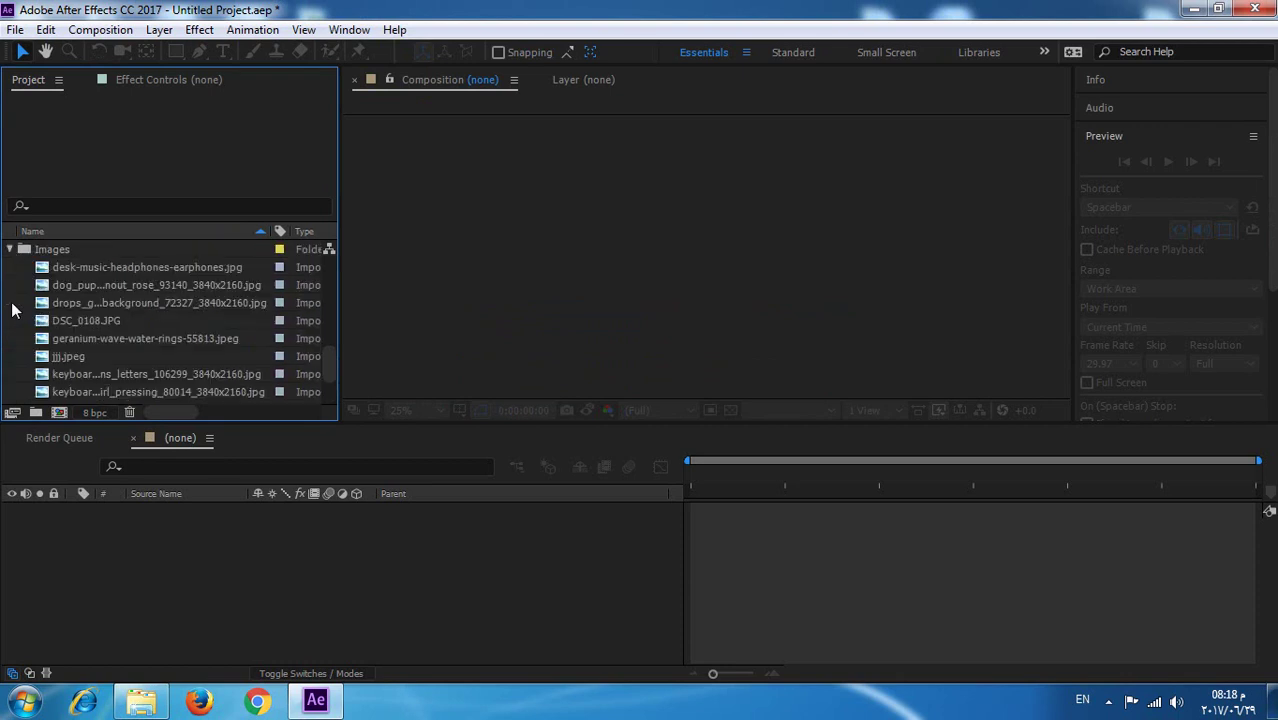
pyautogui.click(9, 250)
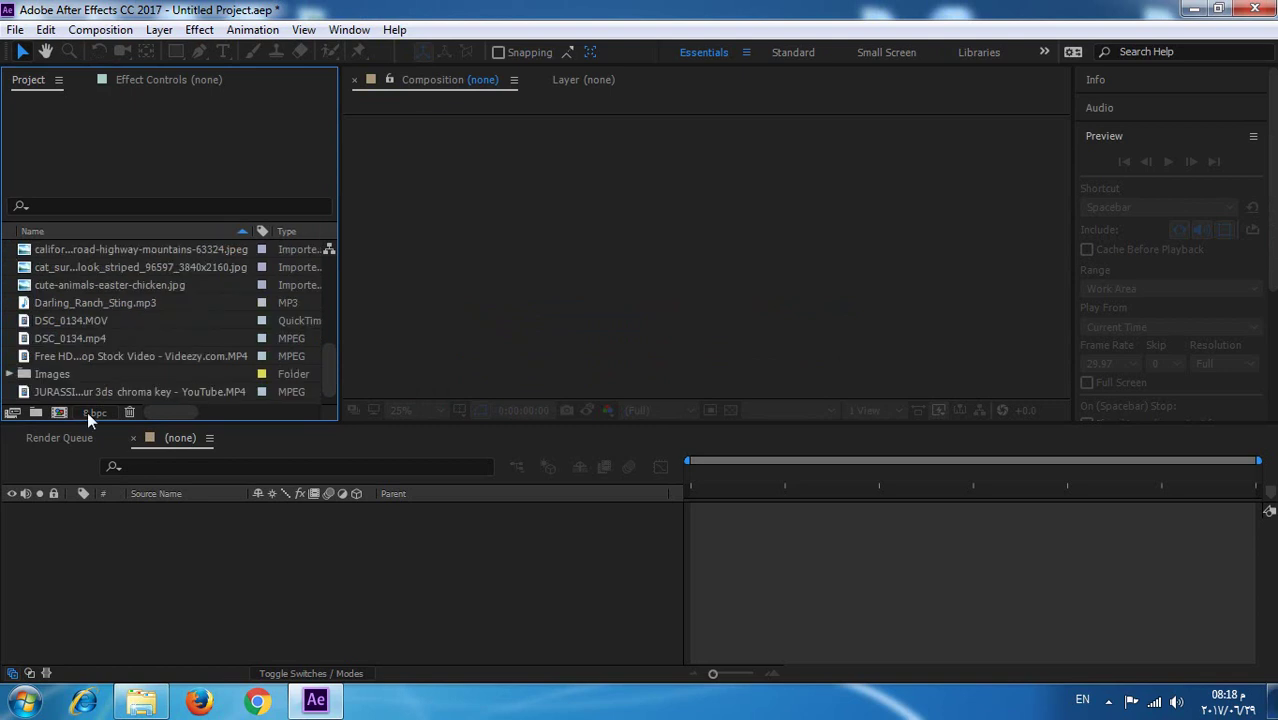
# Create a Videos folder and move DSC_0134.MOV, DSC_0134.mp4 and the Videezy clip into it
pyautogui.click(36, 413)
pyautogui.write('Videos')
pyautogui.press('Return')
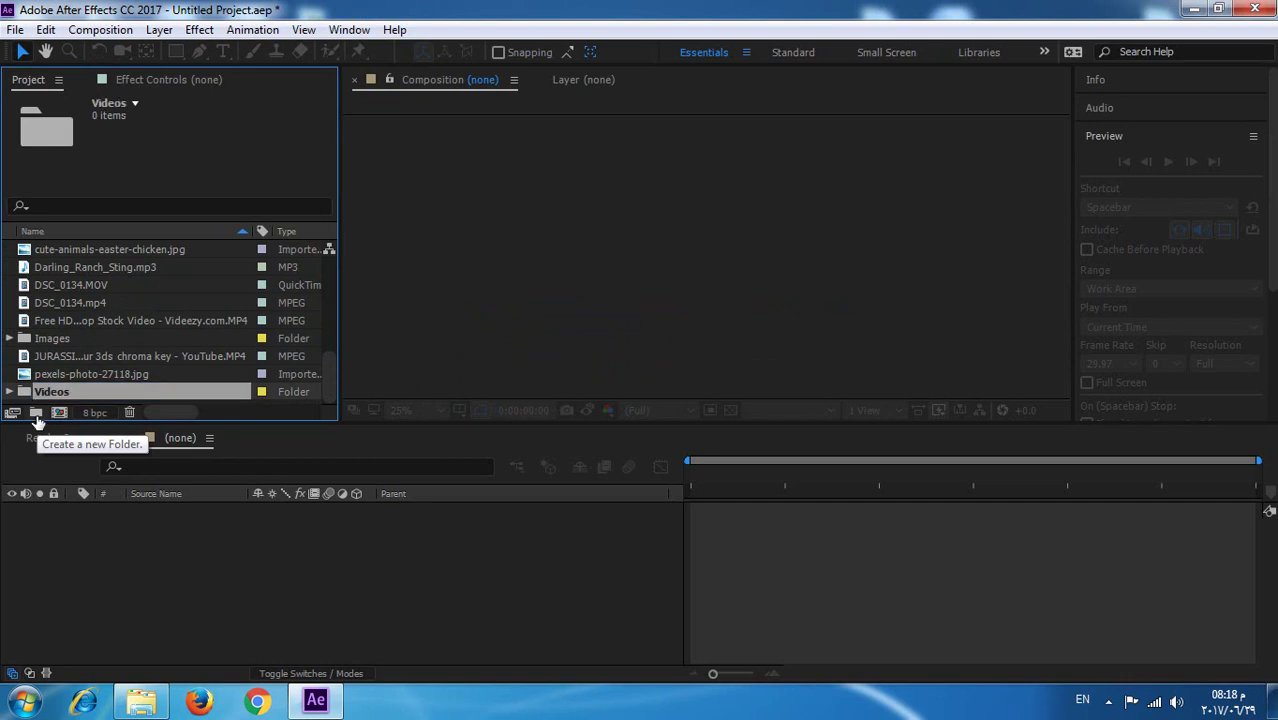
pyautogui.click(12, 286)
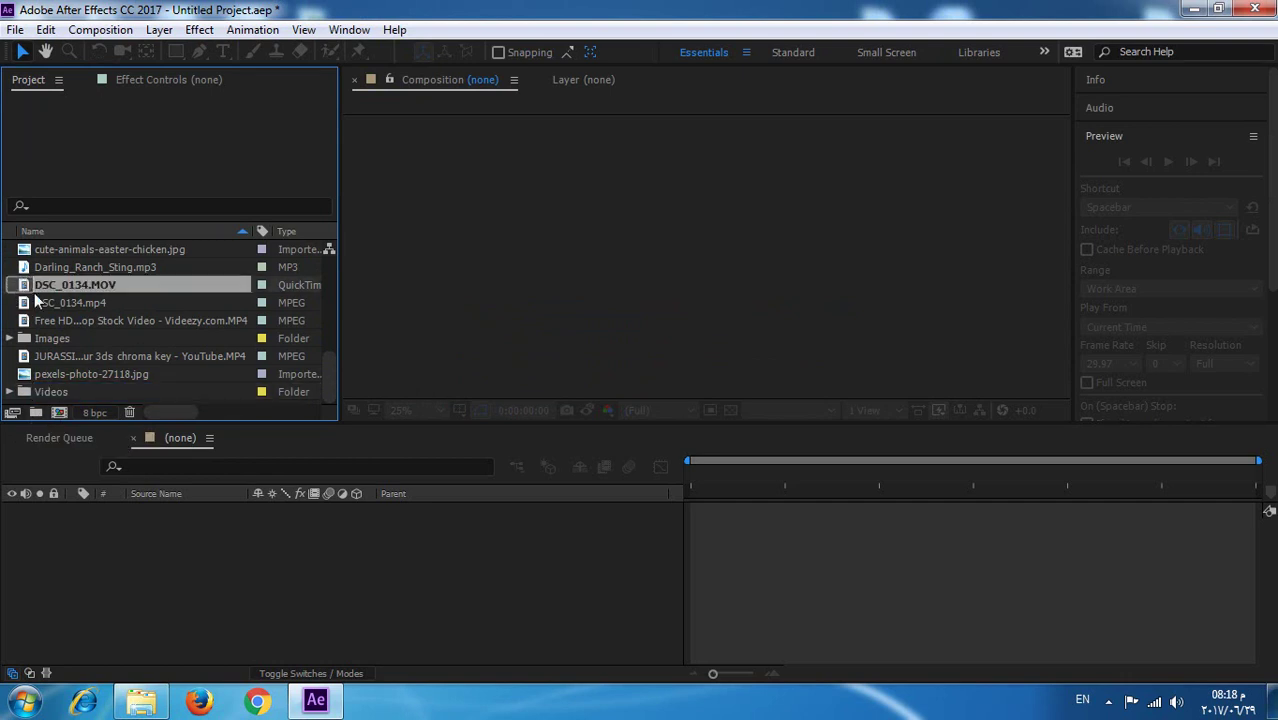
pyautogui.keyDown('shift'); pyautogui.click(35, 302); pyautogui.keyUp('shift')
pyautogui.keyDown('shift'); pyautogui.click(46, 320); pyautogui.keyUp('shift')
pyautogui.moveTo(46, 320); pyautogui.dragTo(49, 389)
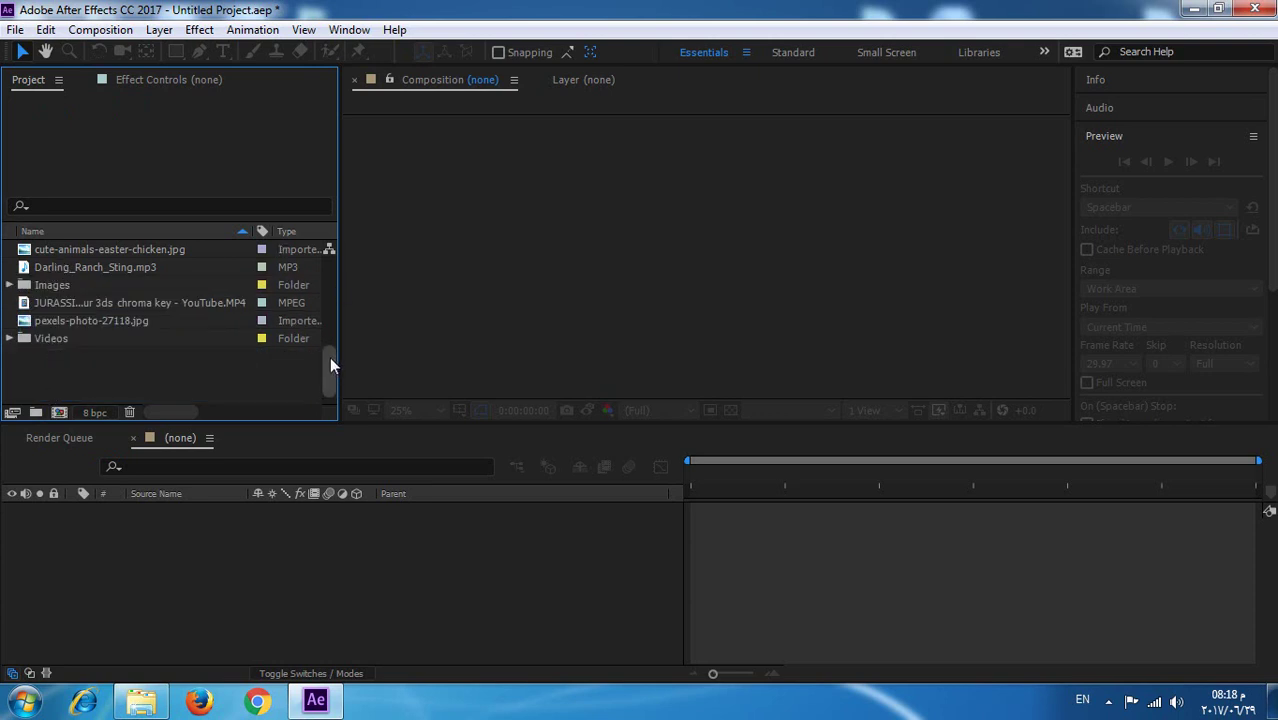
pyautogui.moveTo(331, 366); pyautogui.dragTo(335, 240)
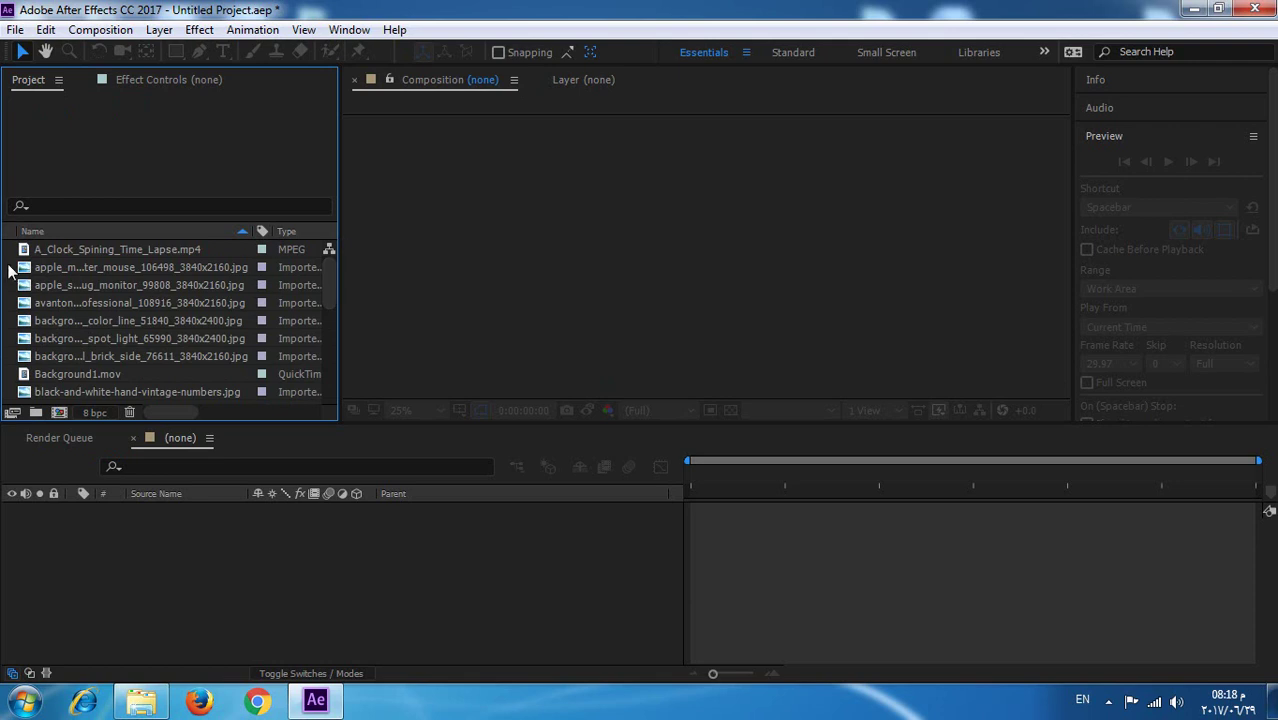
# Delete two batches of eight unwanted images from the project
pyautogui.moveTo(10, 270); pyautogui.dragTo(164, 408)
pyautogui.press('Delete')
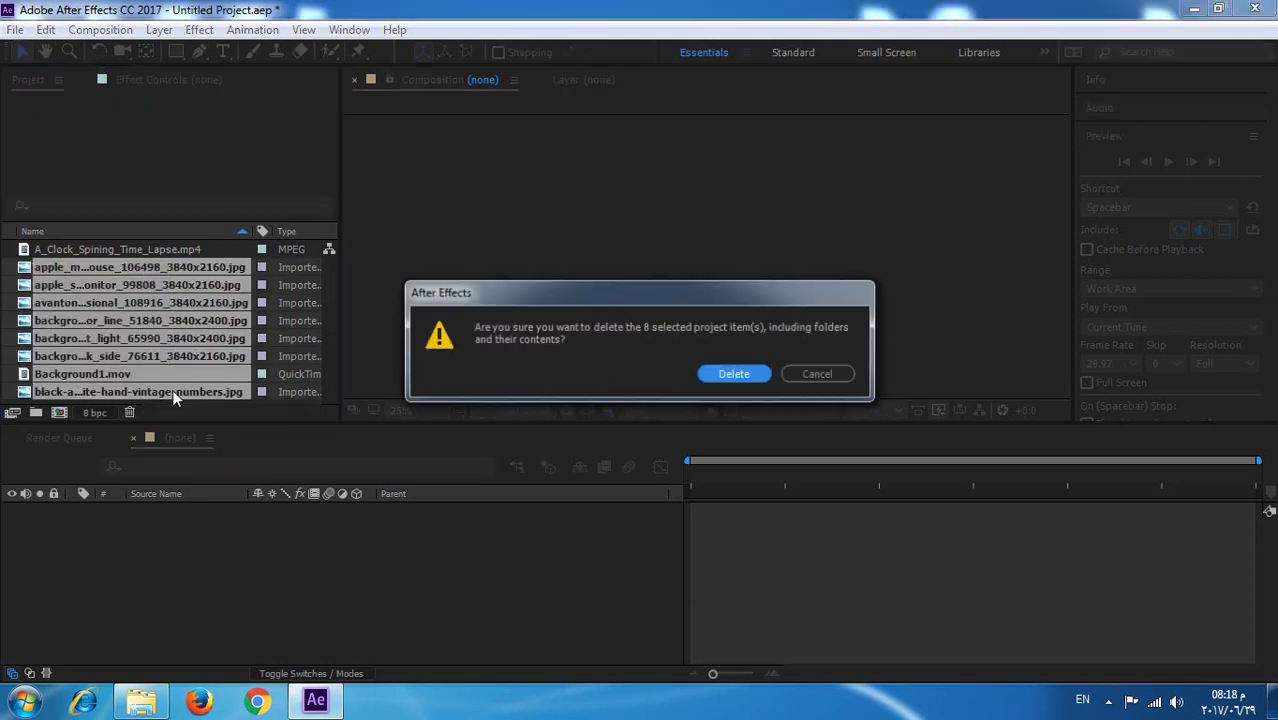
pyautogui.click(728, 374)
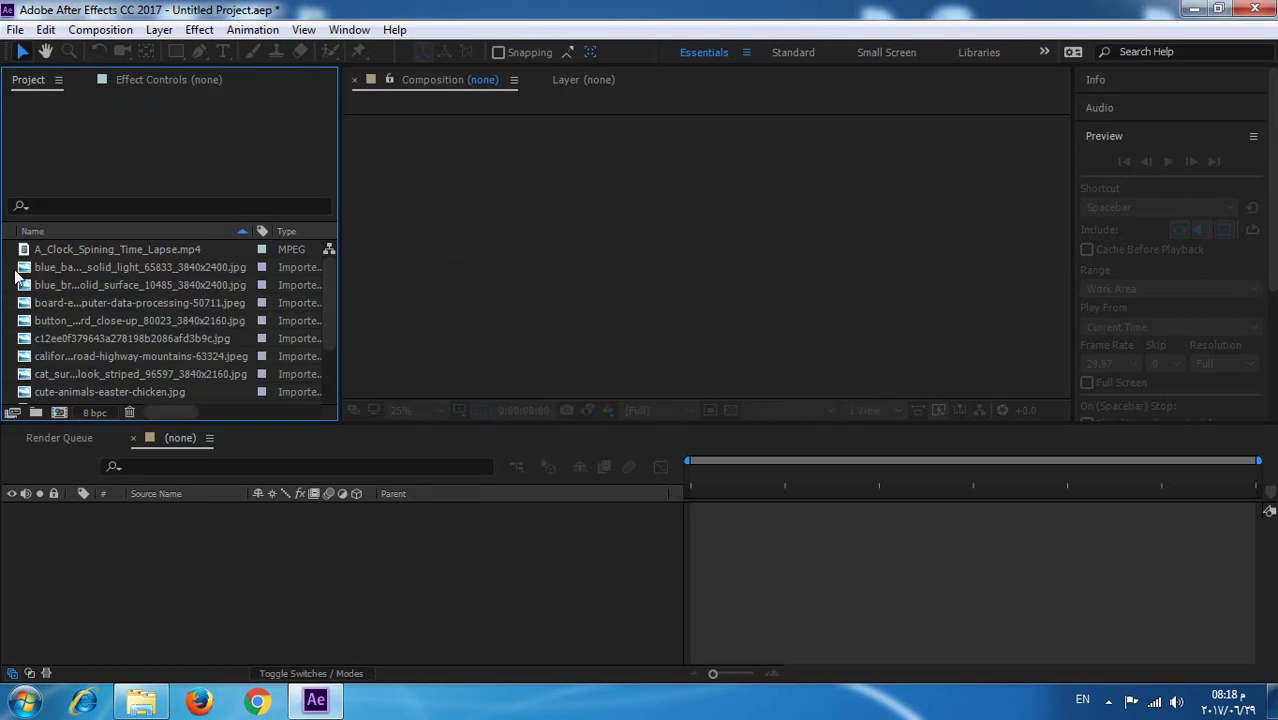
pyautogui.moveTo(12, 266); pyautogui.dragTo(154, 384)
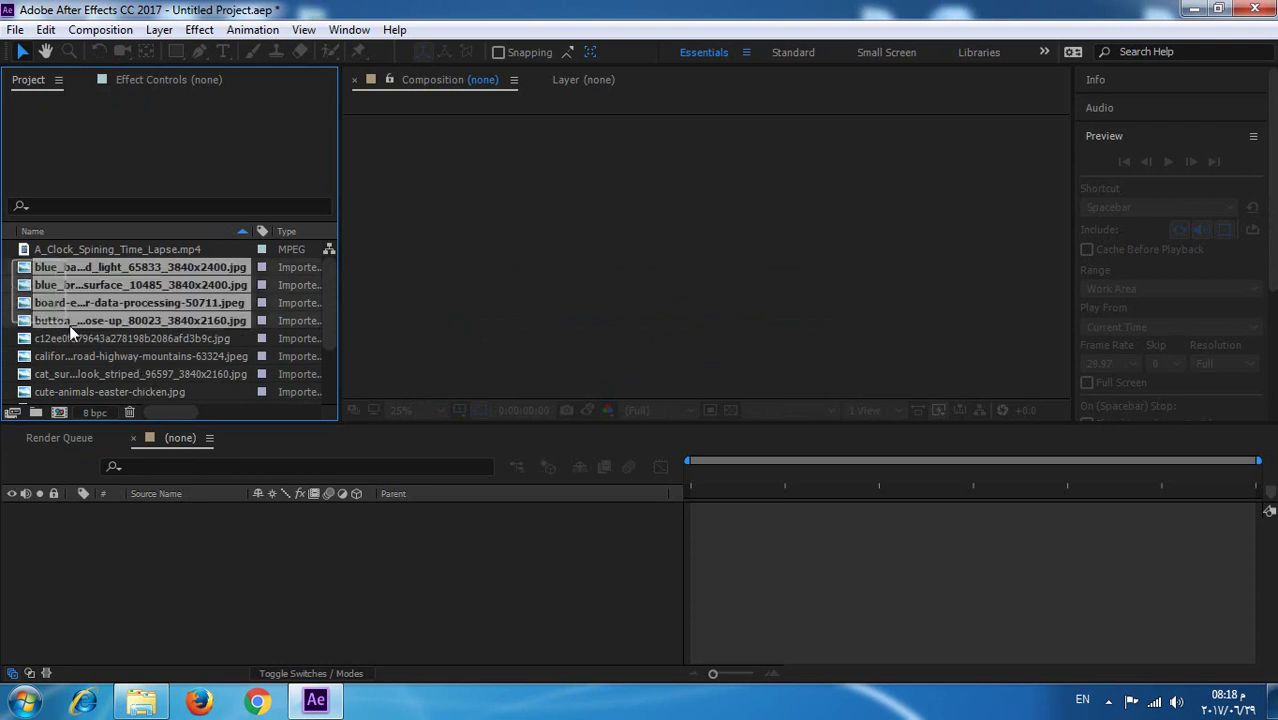
pyautogui.press('Delete')
pyautogui.press('Return')
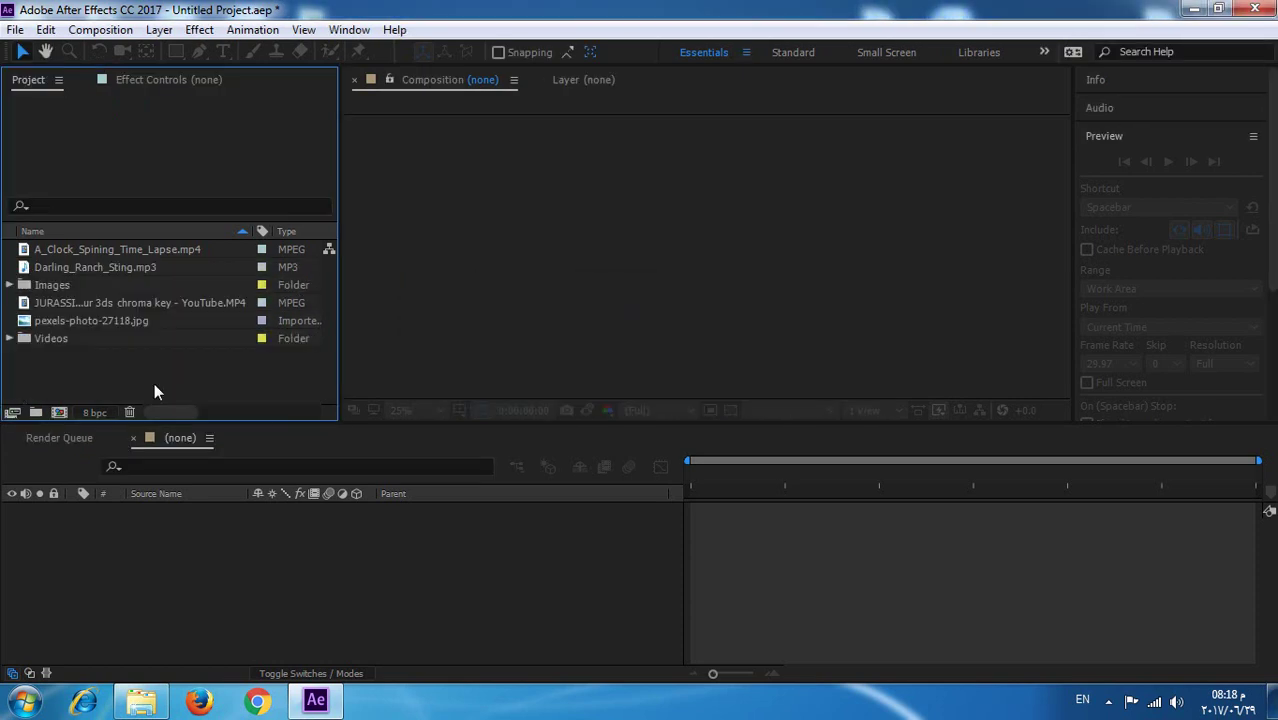
# Move the clock time-lapse clip and the dinosaur chroma-key clip into Videos
pyautogui.moveTo(106, 249); pyautogui.dragTo(58, 338)
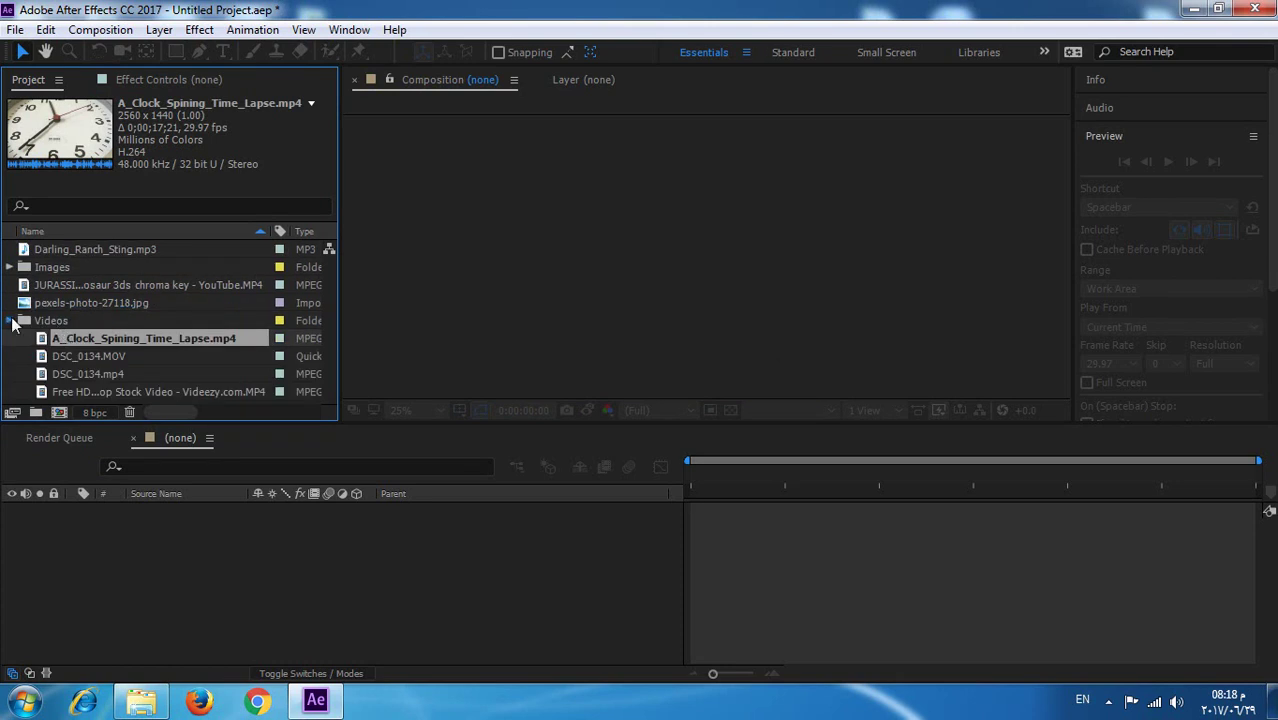
pyautogui.click(9, 320)
pyautogui.moveTo(40, 290)
pyautogui.mouseDown()
pyautogui.moveTo(40, 327)
pyautogui.moveTo(50, 268)
pyautogui.mouseUp()
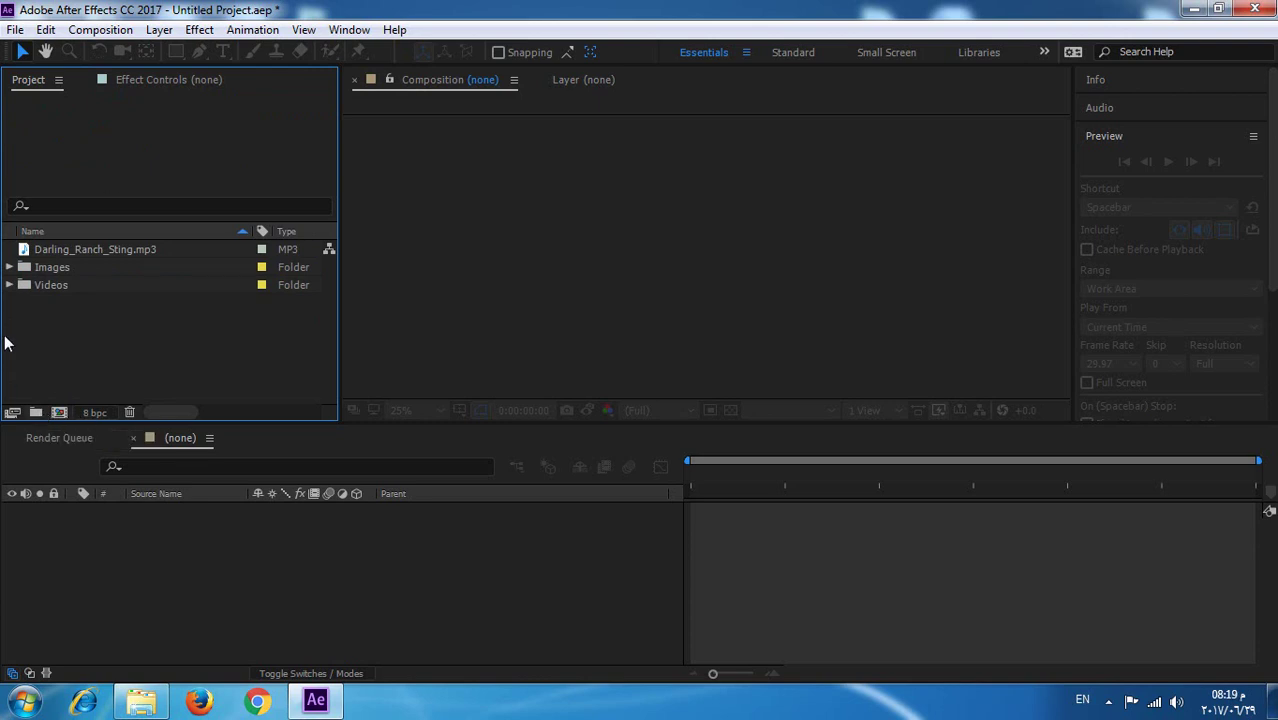
# Preview the desk headphones and dog puppy images in the Images folder
pyautogui.click(9, 268)
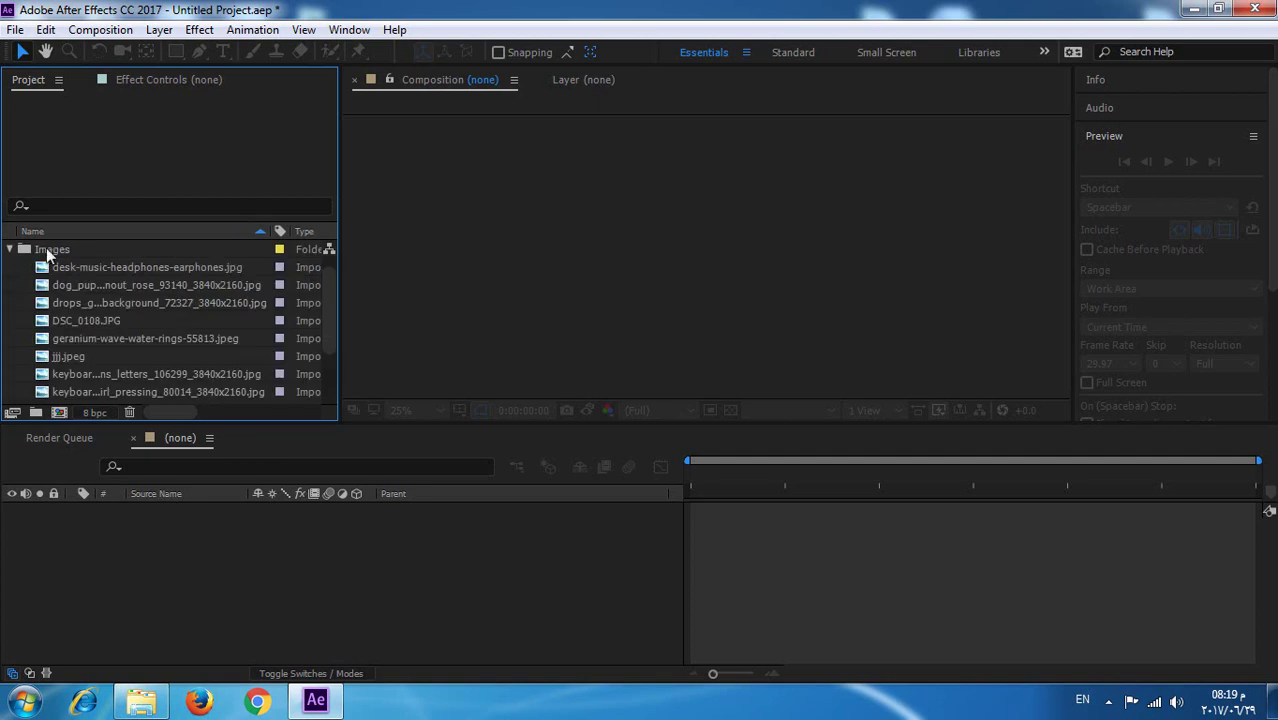
pyautogui.click(71, 267)
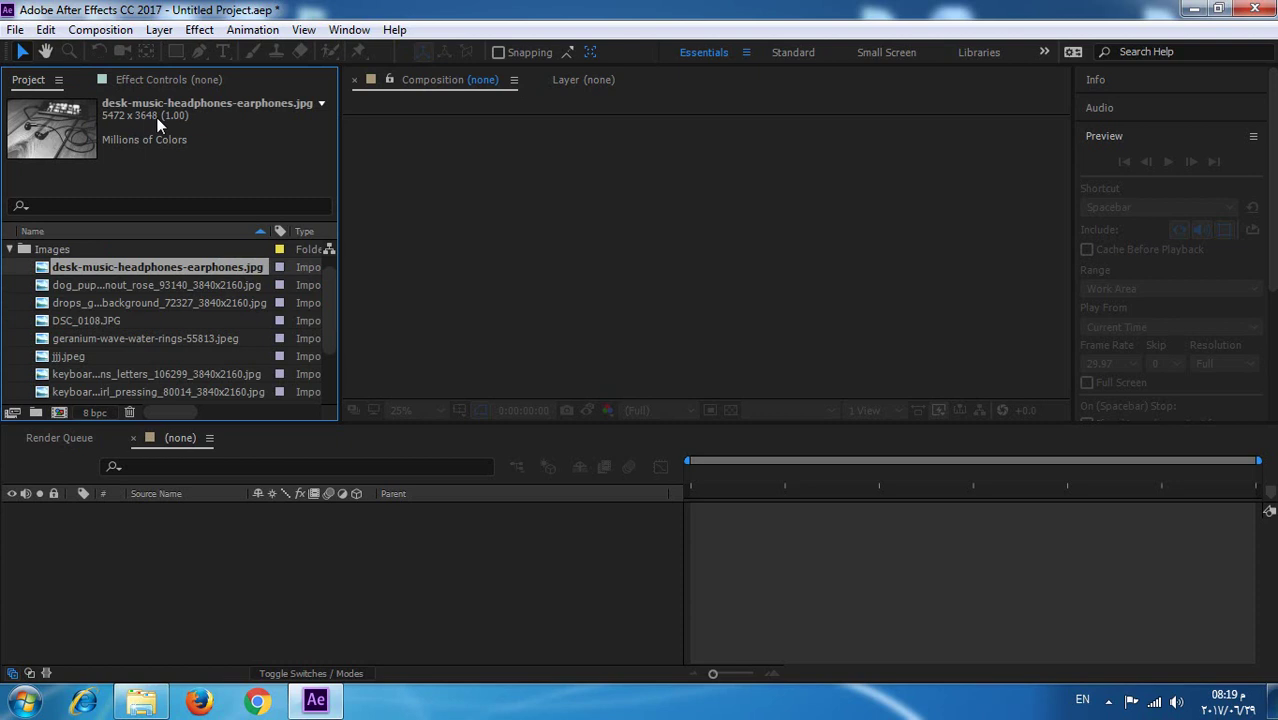
pyautogui.click(113, 288)
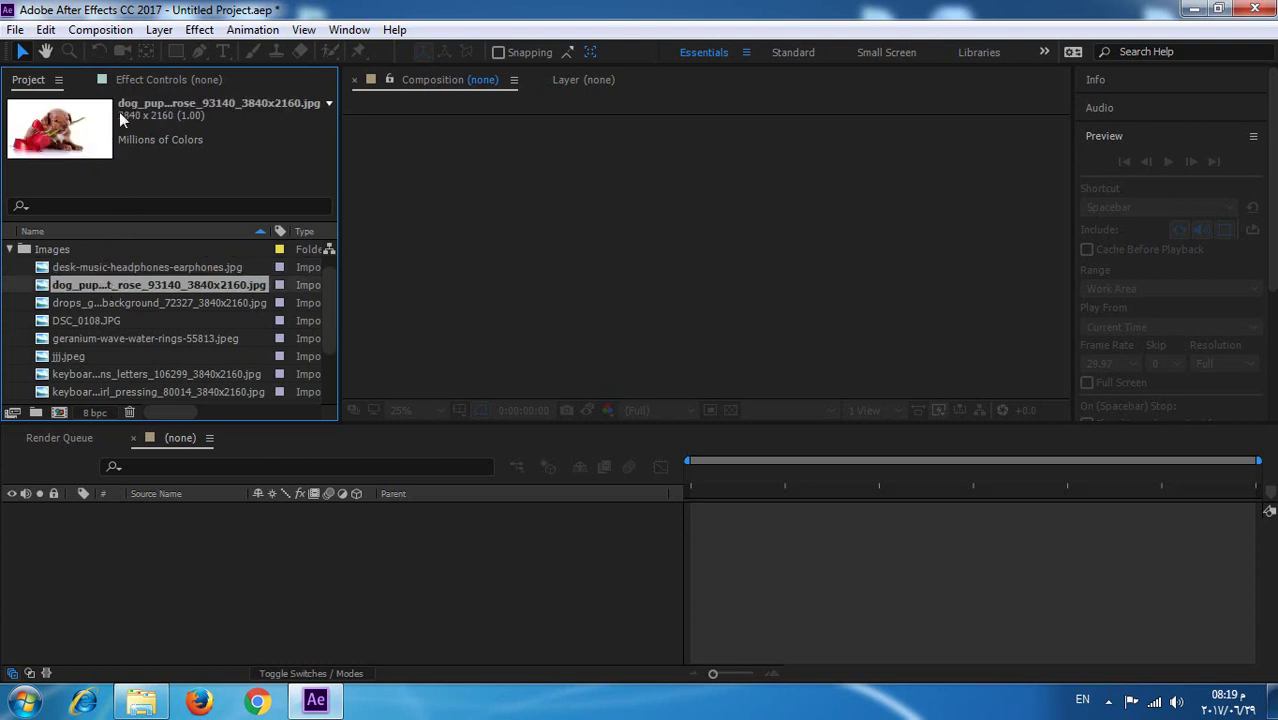
pyautogui.click(10, 249)
# Browse the Videos folder's five clips and select the JURASSIC green-screen dinosaur clip
pyautogui.click(9, 285)
pyautogui.click(75, 305)
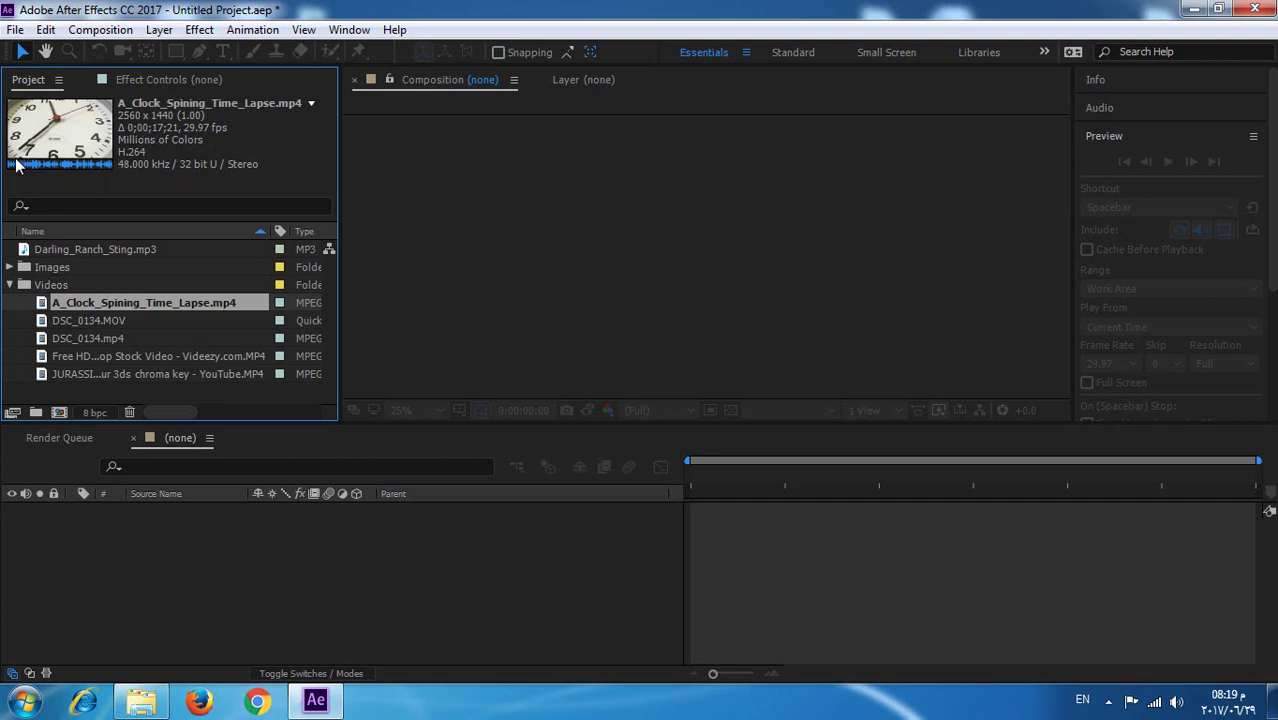
pyautogui.click(129, 81)
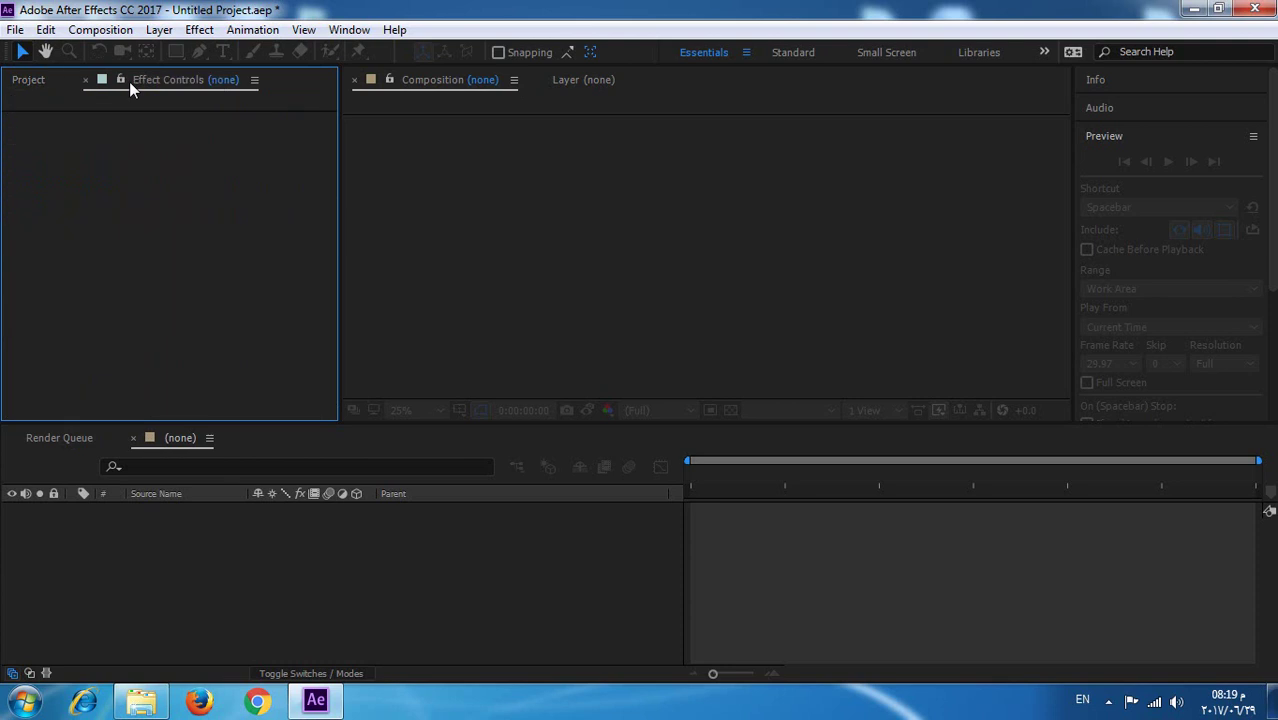
pyautogui.click(60, 81)
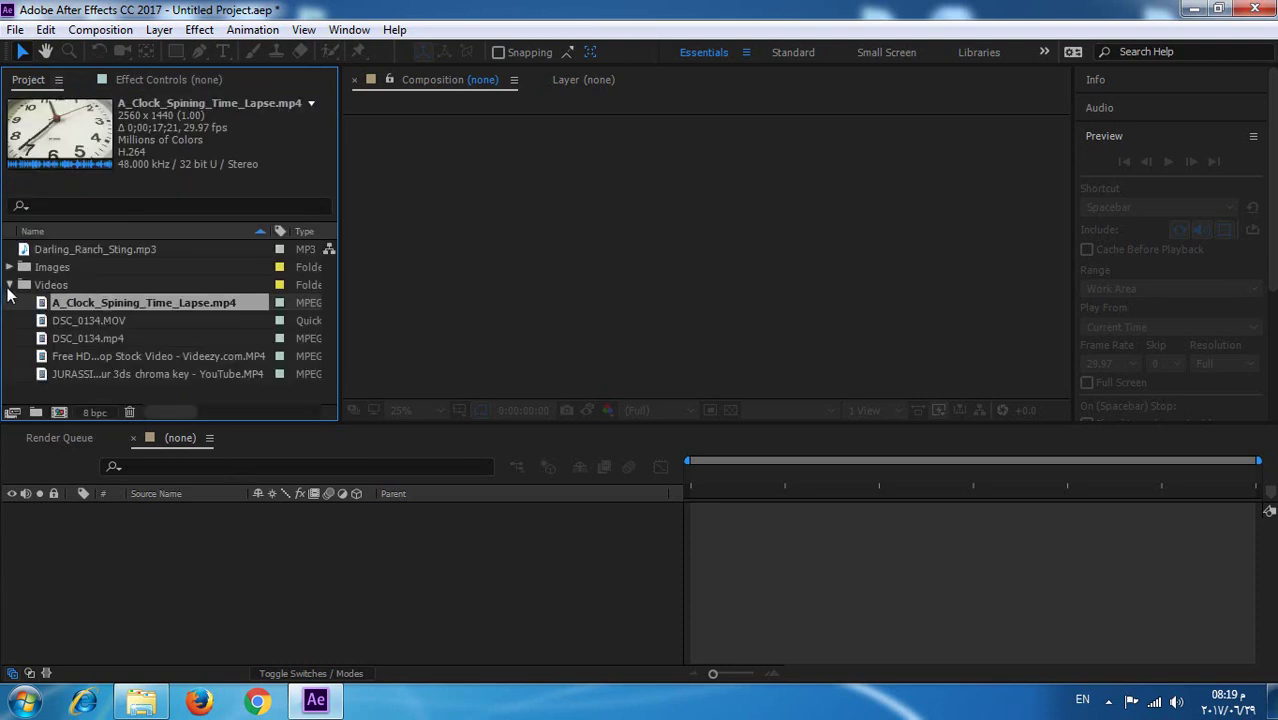
pyautogui.click(9, 285)
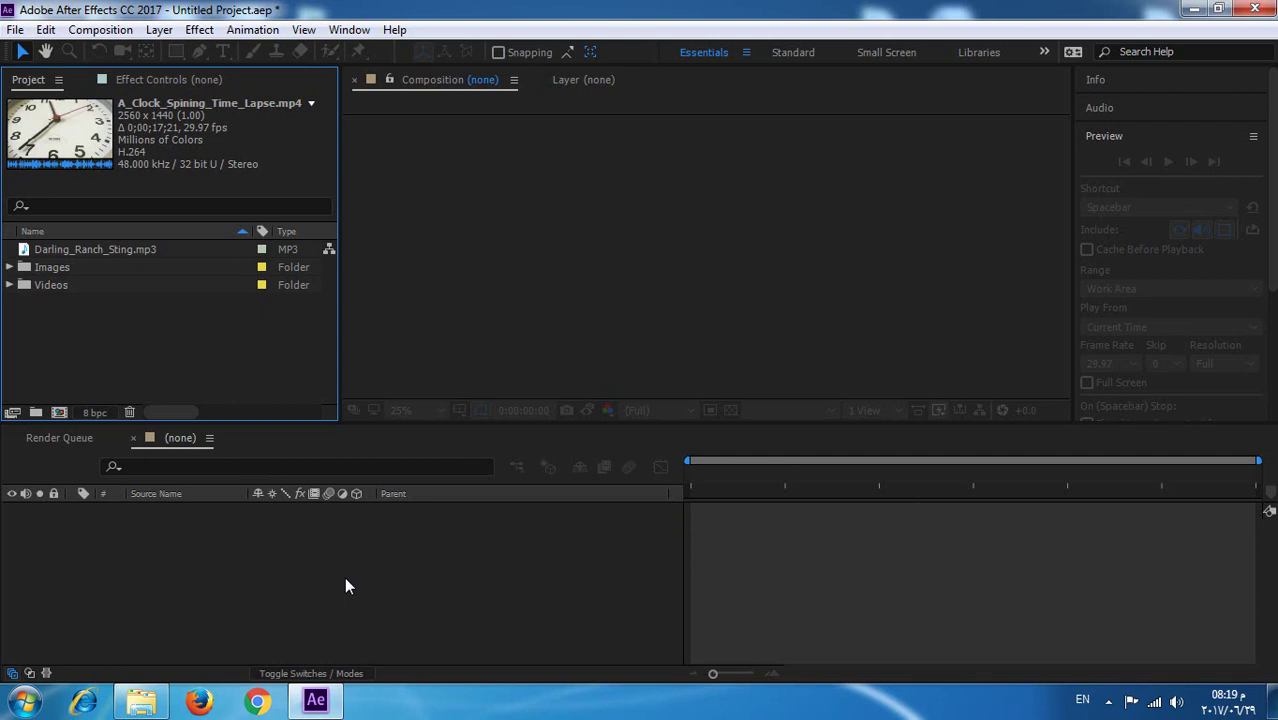
pyautogui.click(14, 286)
pyautogui.click(44, 303)
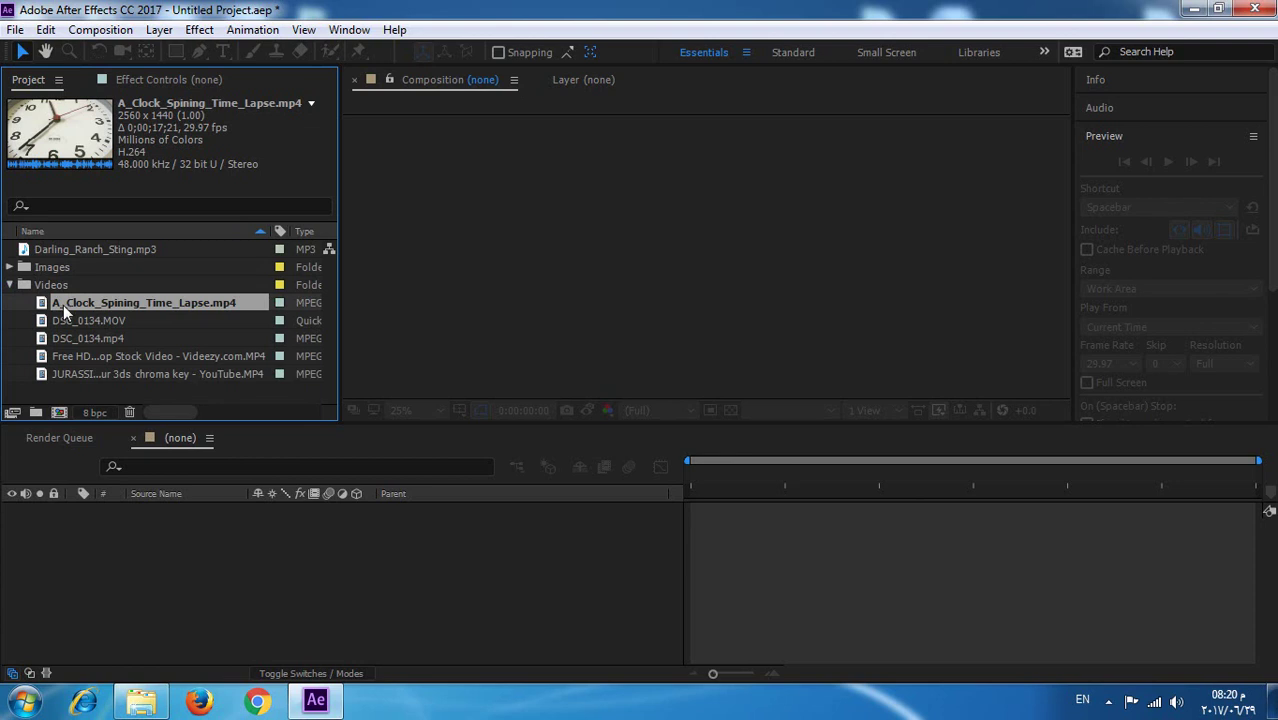
pyautogui.click(78, 373)
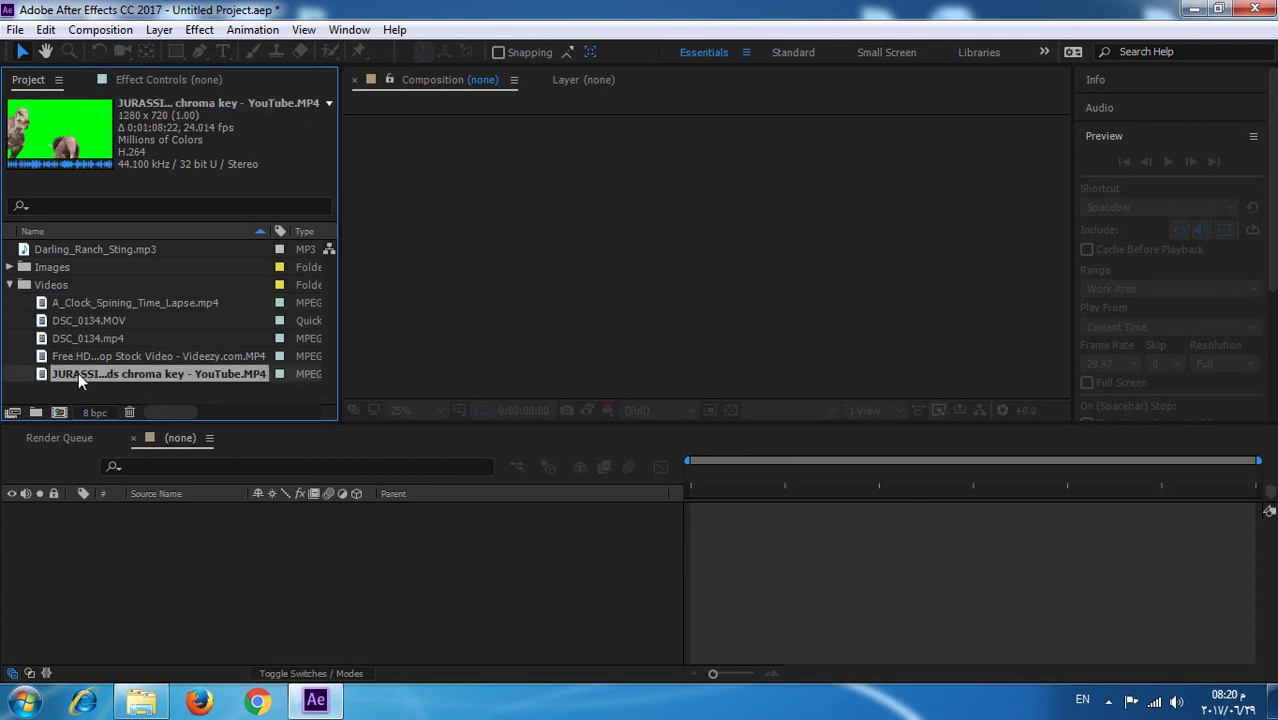
# Build a composition from the JURASSIC dinosaur clip and import Road.jpg into the project
pyautogui.moveTo(78, 373); pyautogui.dragTo(171, 549)
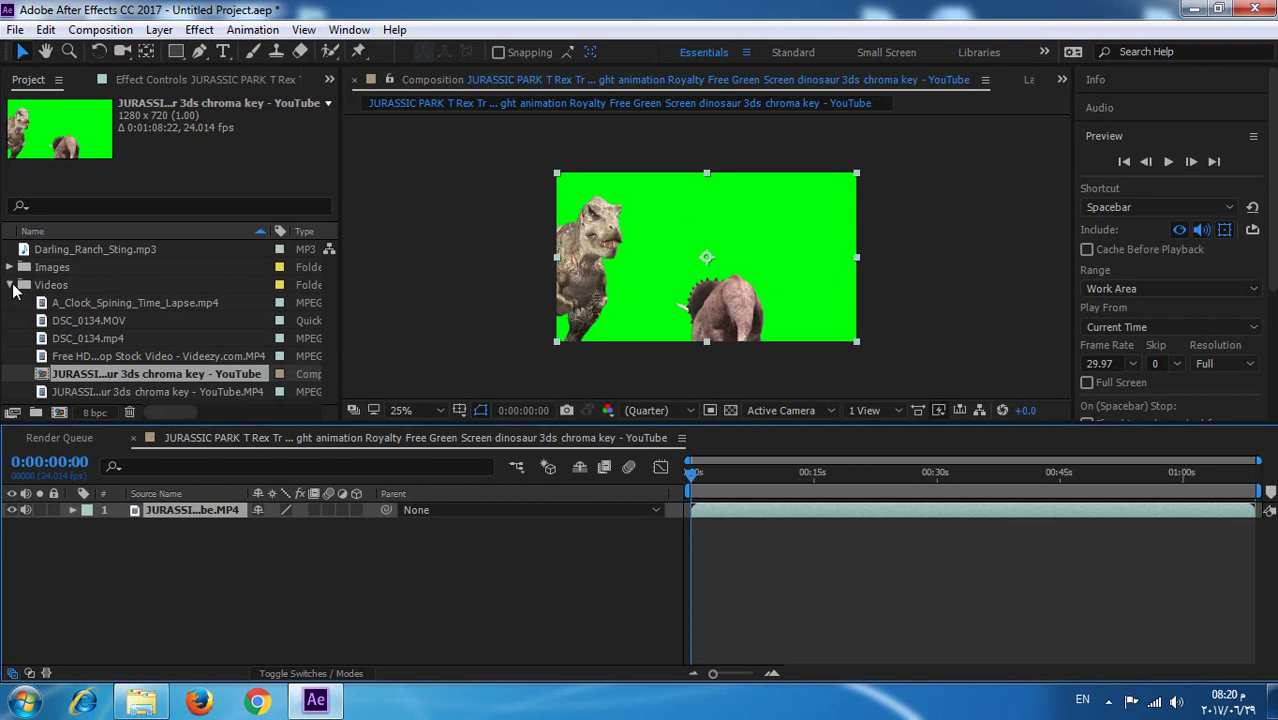
pyautogui.click(11, 285)
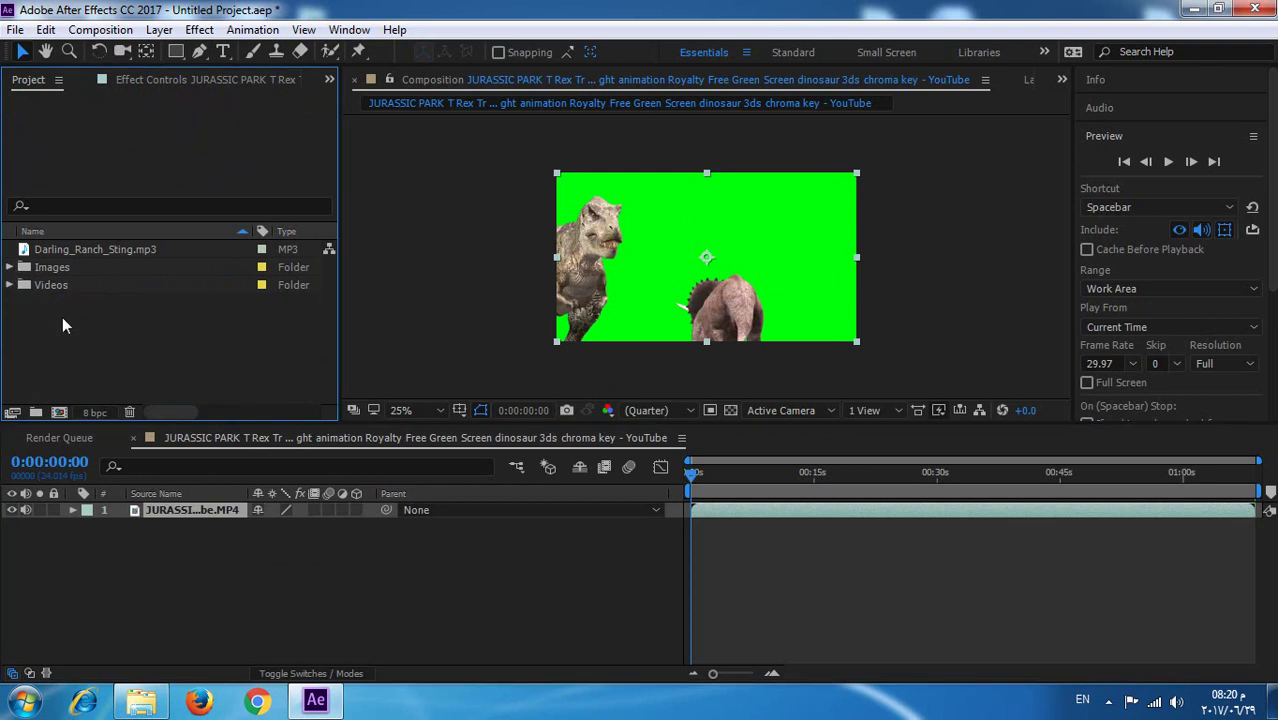
pyautogui.doubleClick(62, 325)
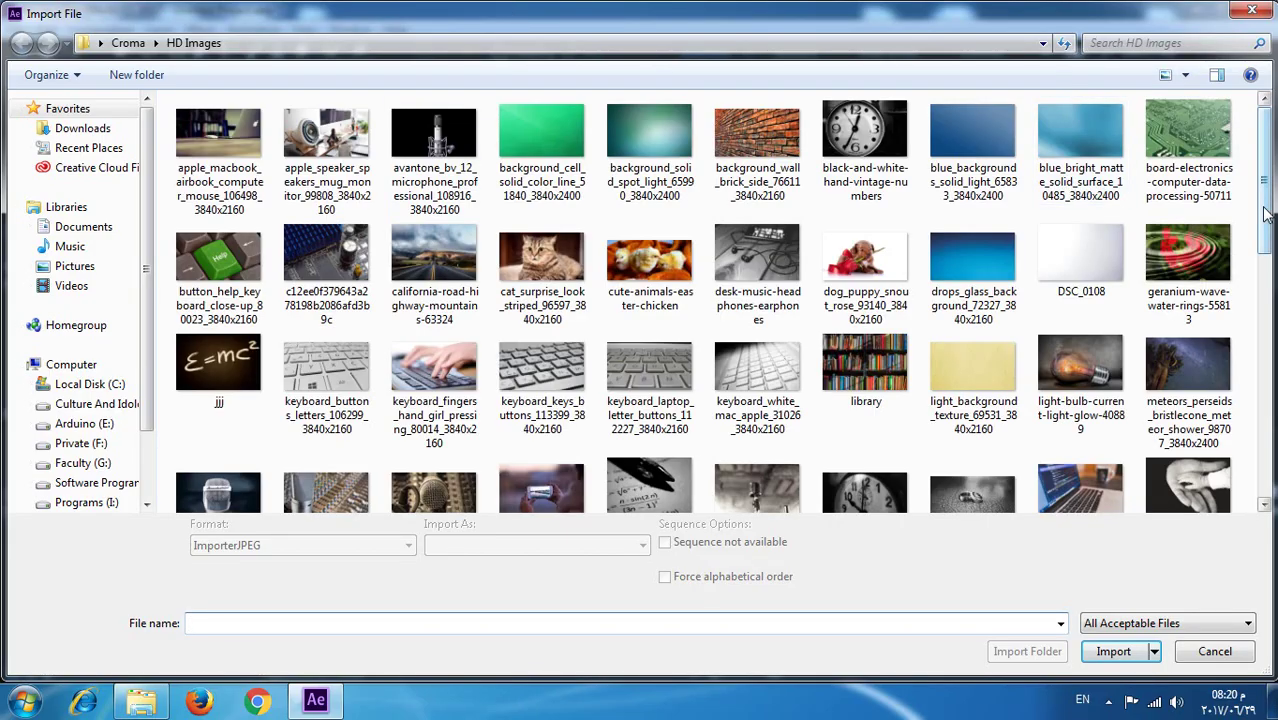
pyautogui.scroll(-3, 1266, 213)
pyautogui.scroll(-1, 1266, 213)
pyautogui.scroll(-1, 1266, 213)
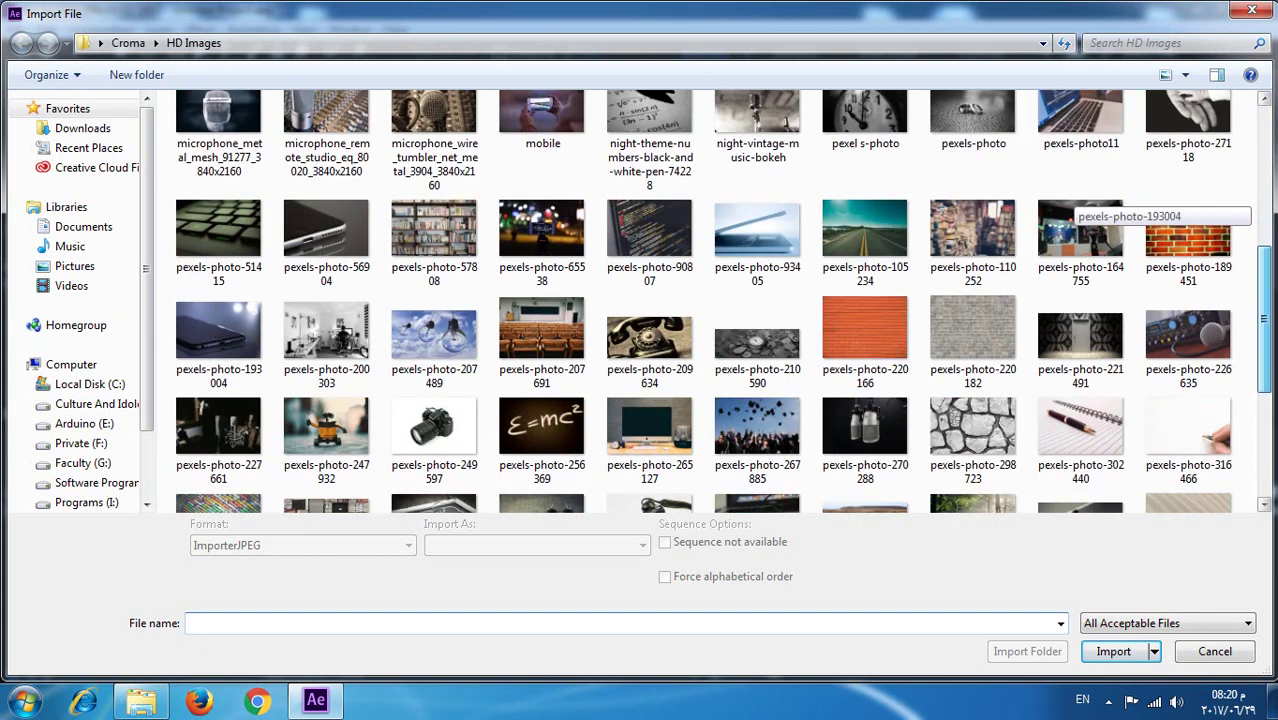
pyautogui.scroll(-1, 1075, 195)
pyautogui.scroll(-1, 1075, 195)
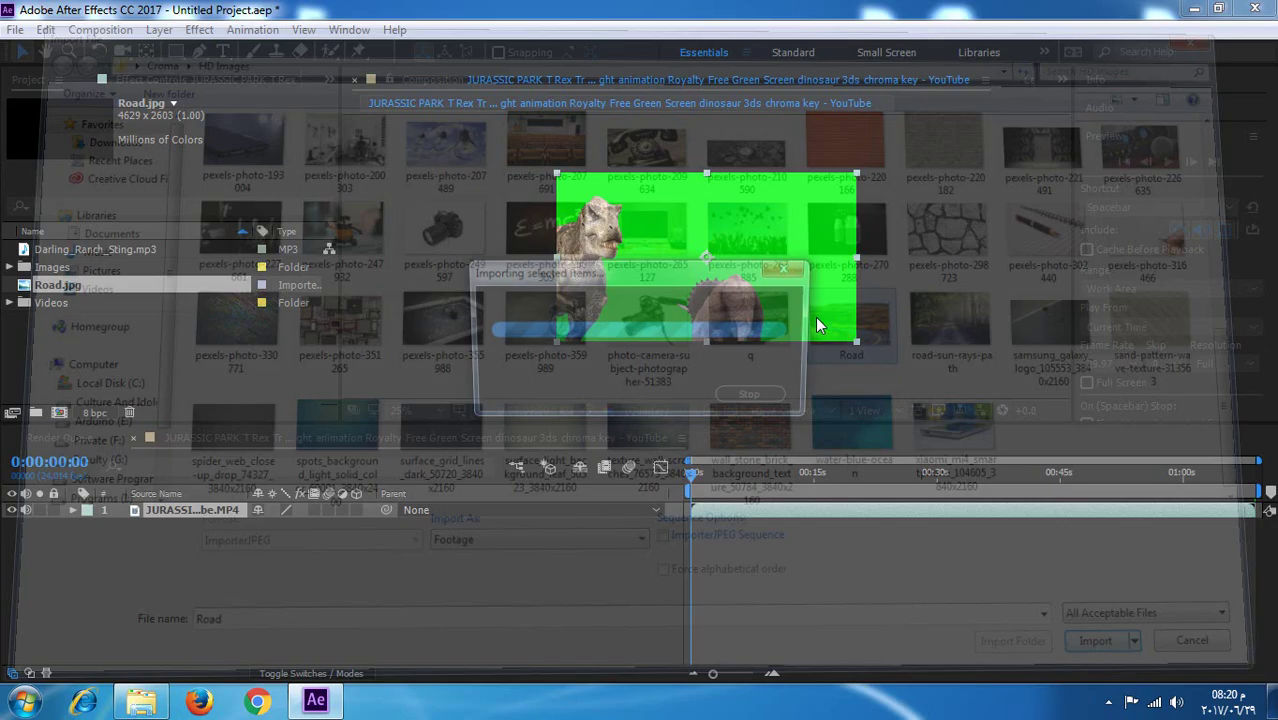
pyautogui.doubleClick(847, 311)
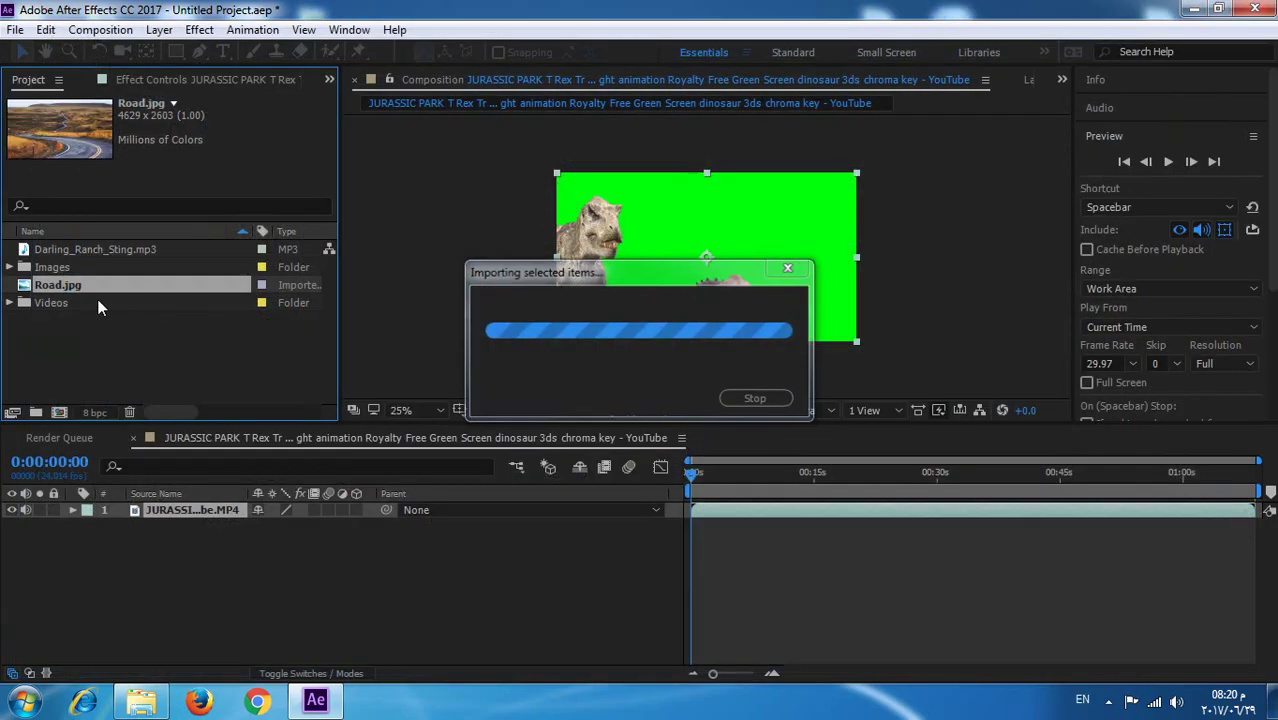
pyautogui.moveTo(71, 285); pyautogui.dragTo(167, 565)
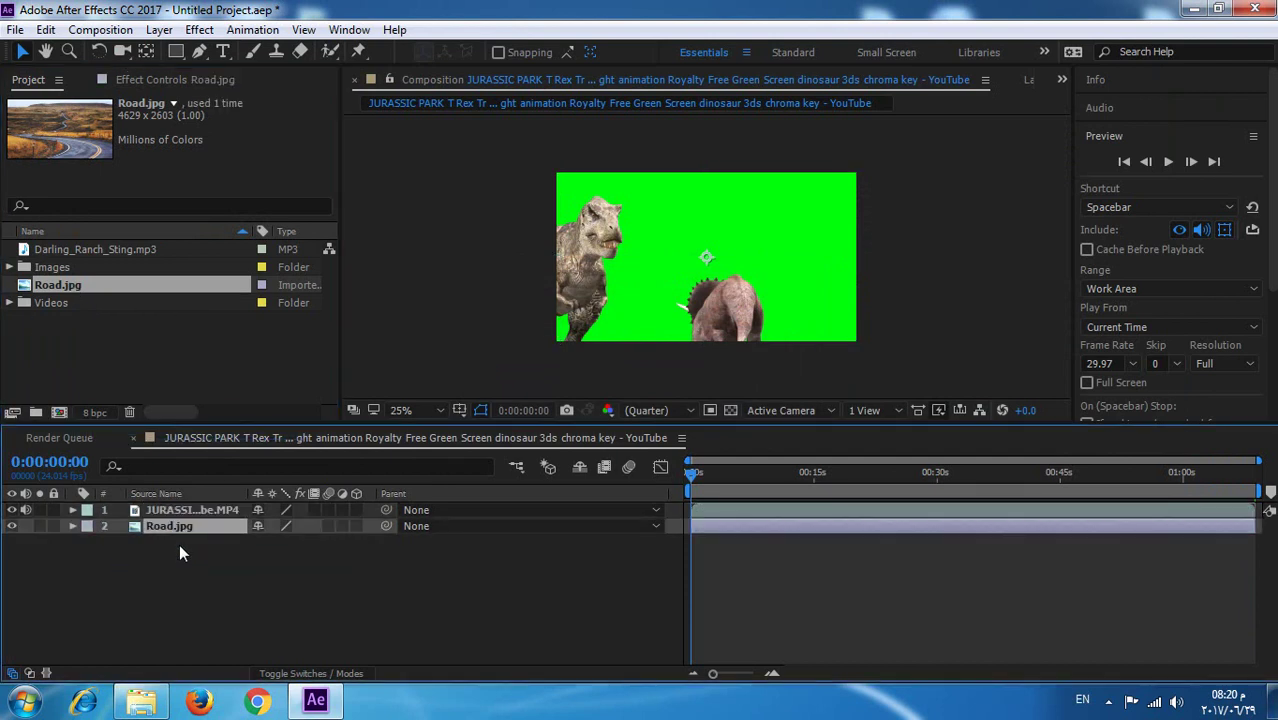
pyautogui.press('Delete')
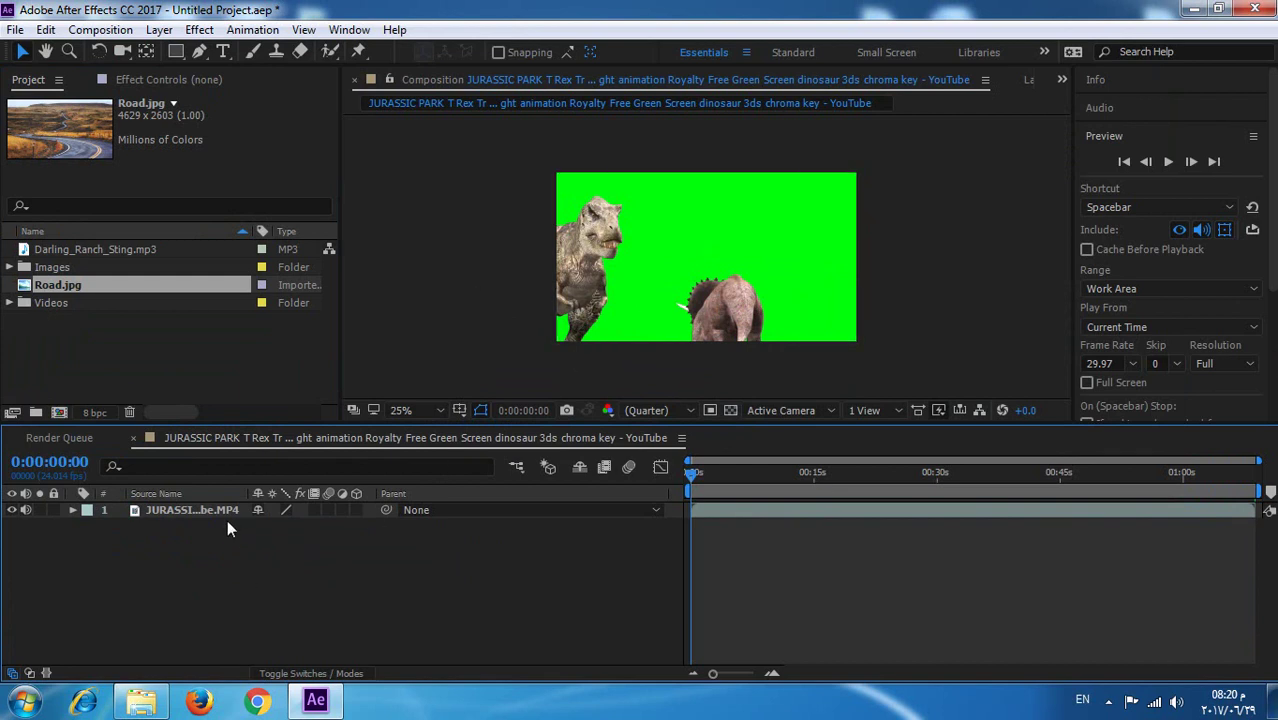
# Apply Keylight (1.2) to the dinosaur layer, sampling the green screen as Screen Colour
pyautogui.click(196, 509)
pyautogui.click(199, 29)
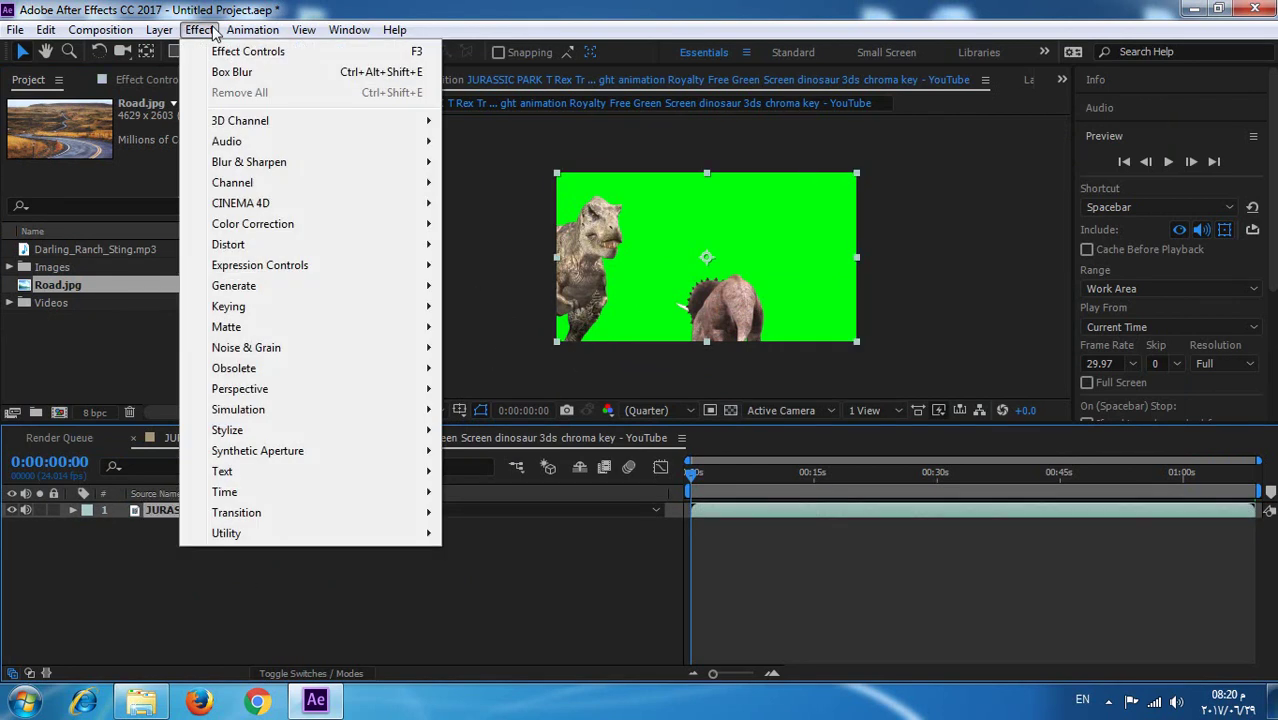
pyautogui.moveTo(362, 310)
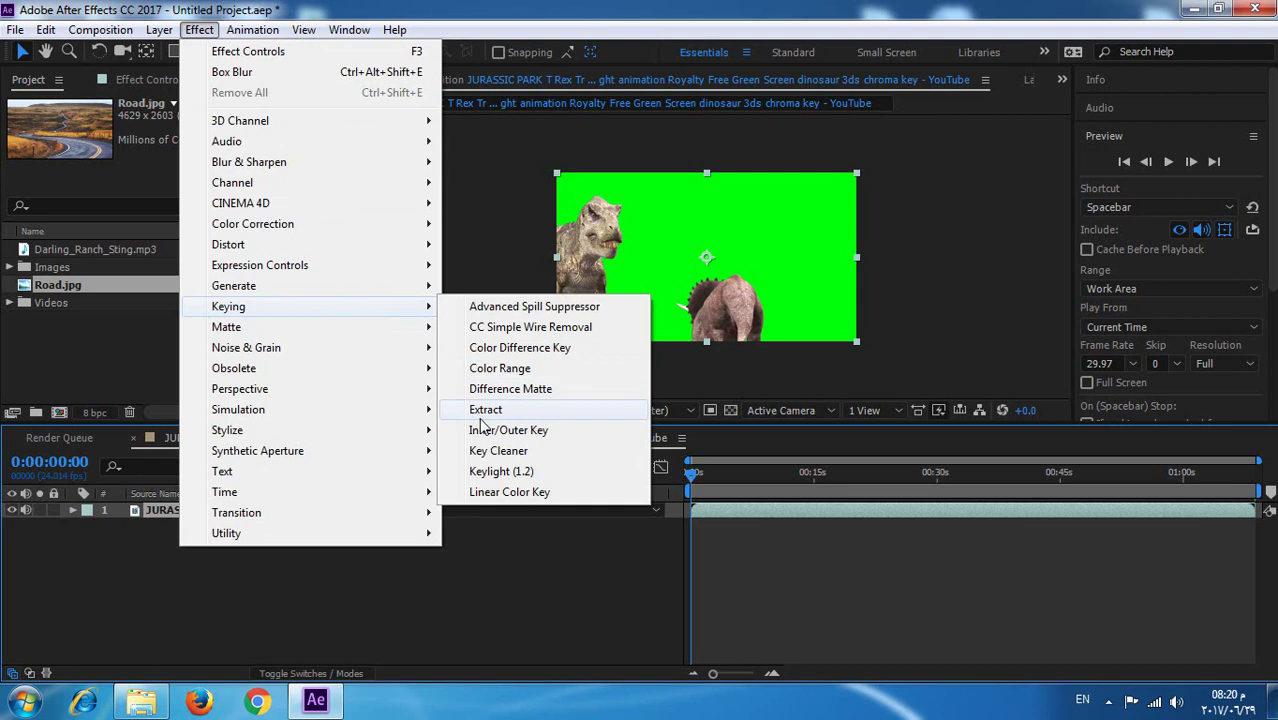
pyautogui.click(502, 471)
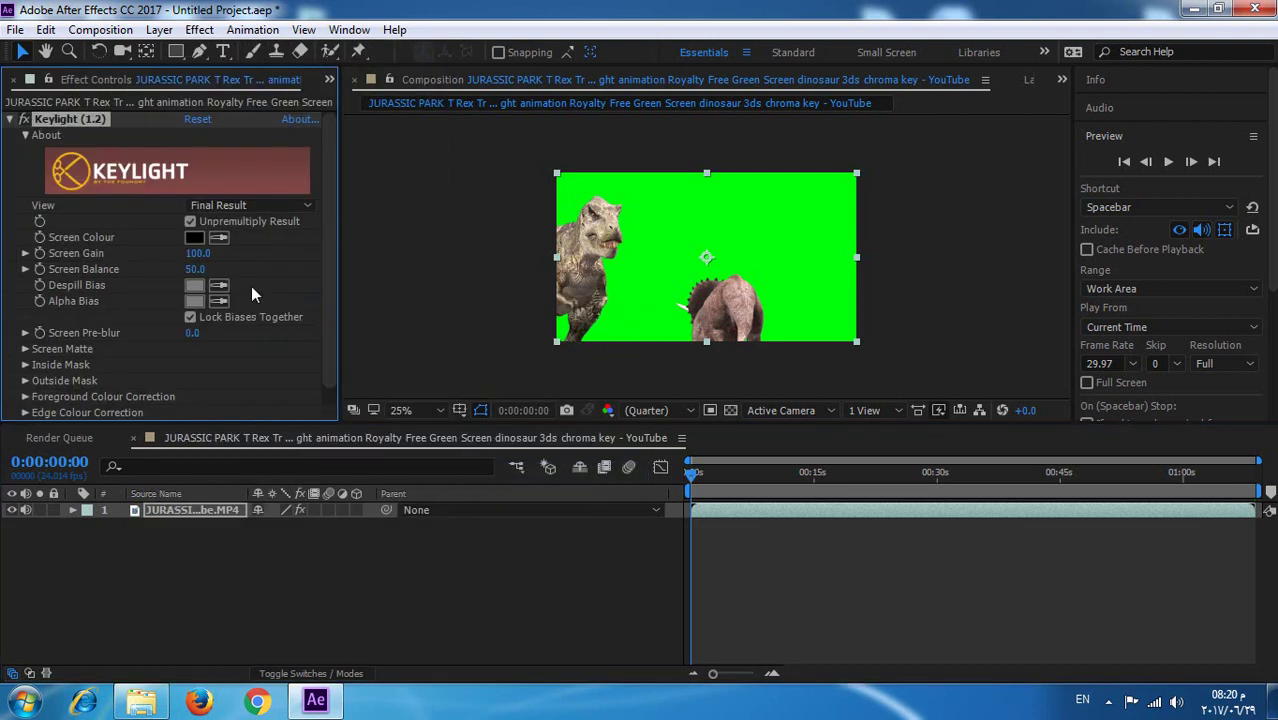
pyautogui.click(696, 194)
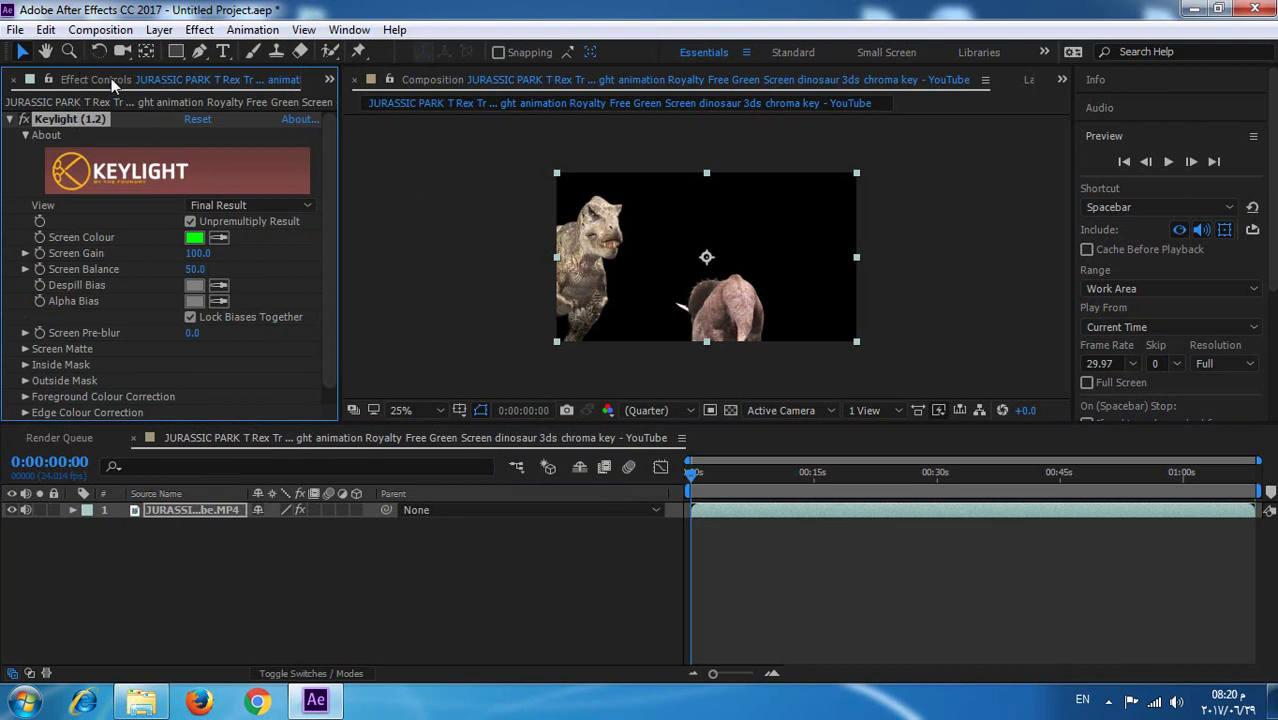
pyautogui.click(329, 80)
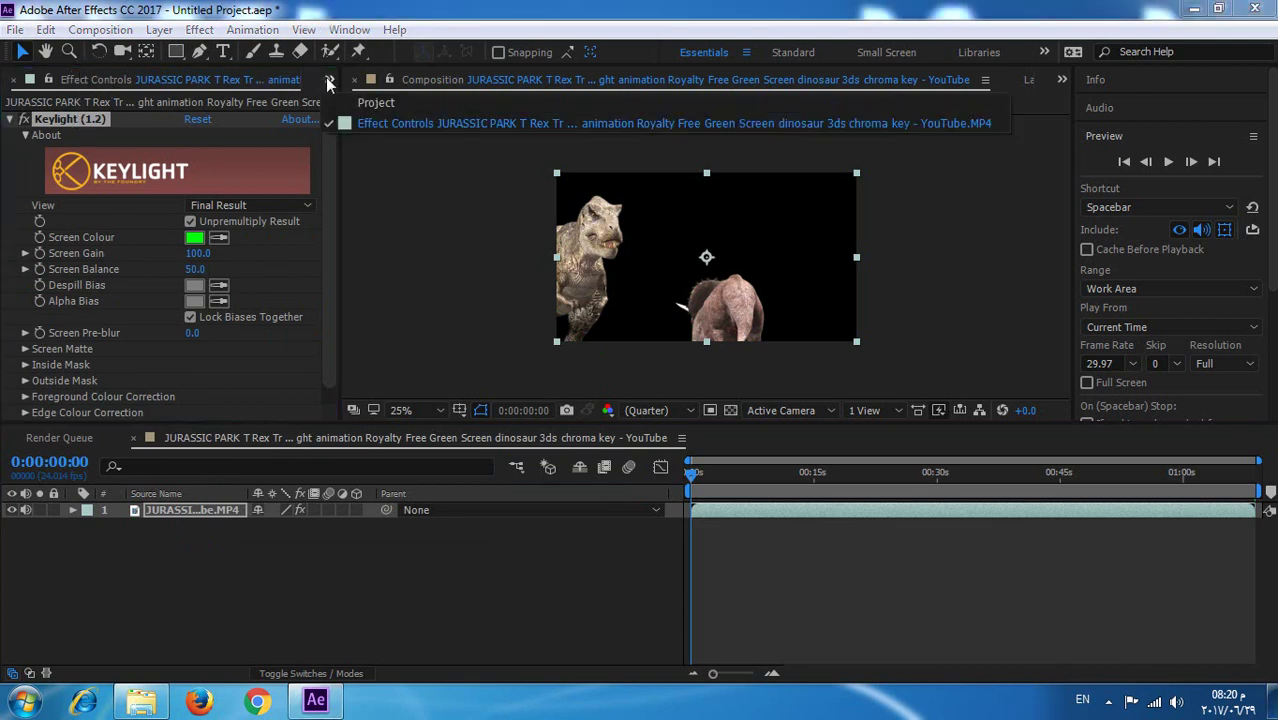
pyautogui.click(376, 102)
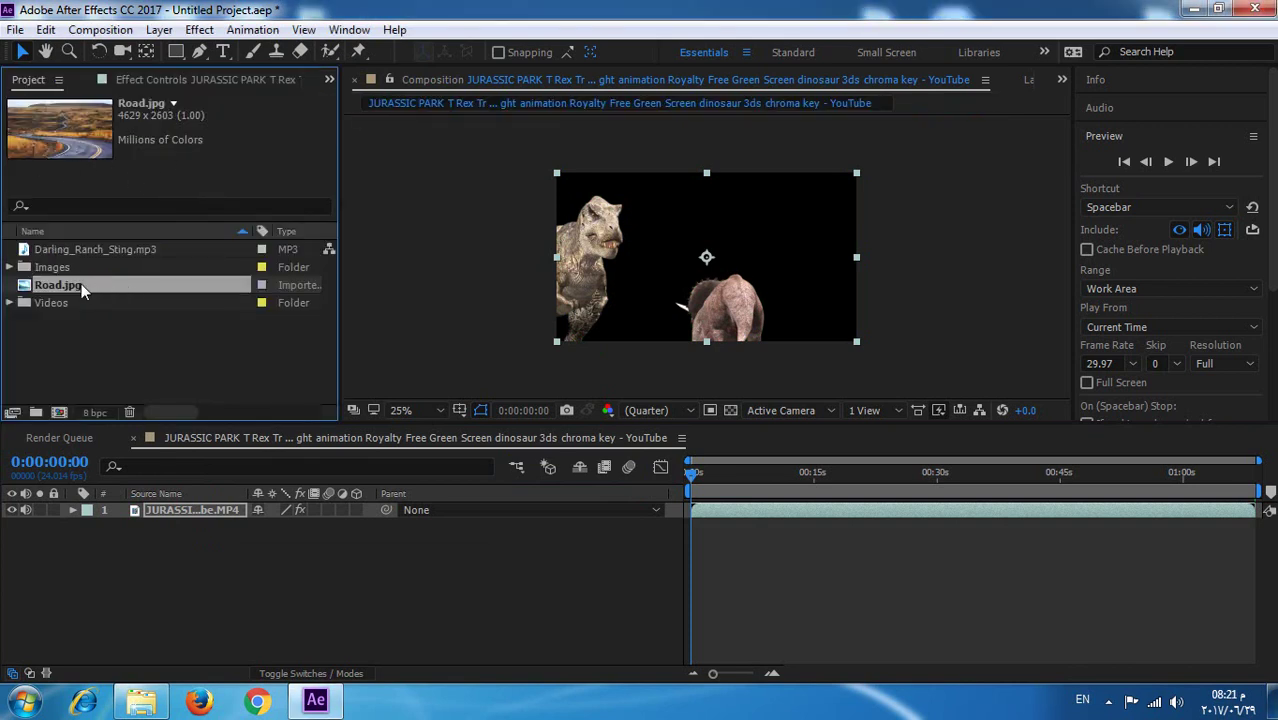
# Place Road.jpg as a second layer beneath the keyed dinosaur clip and widen the timeline
pyautogui.moveTo(86, 290); pyautogui.dragTo(256, 534)
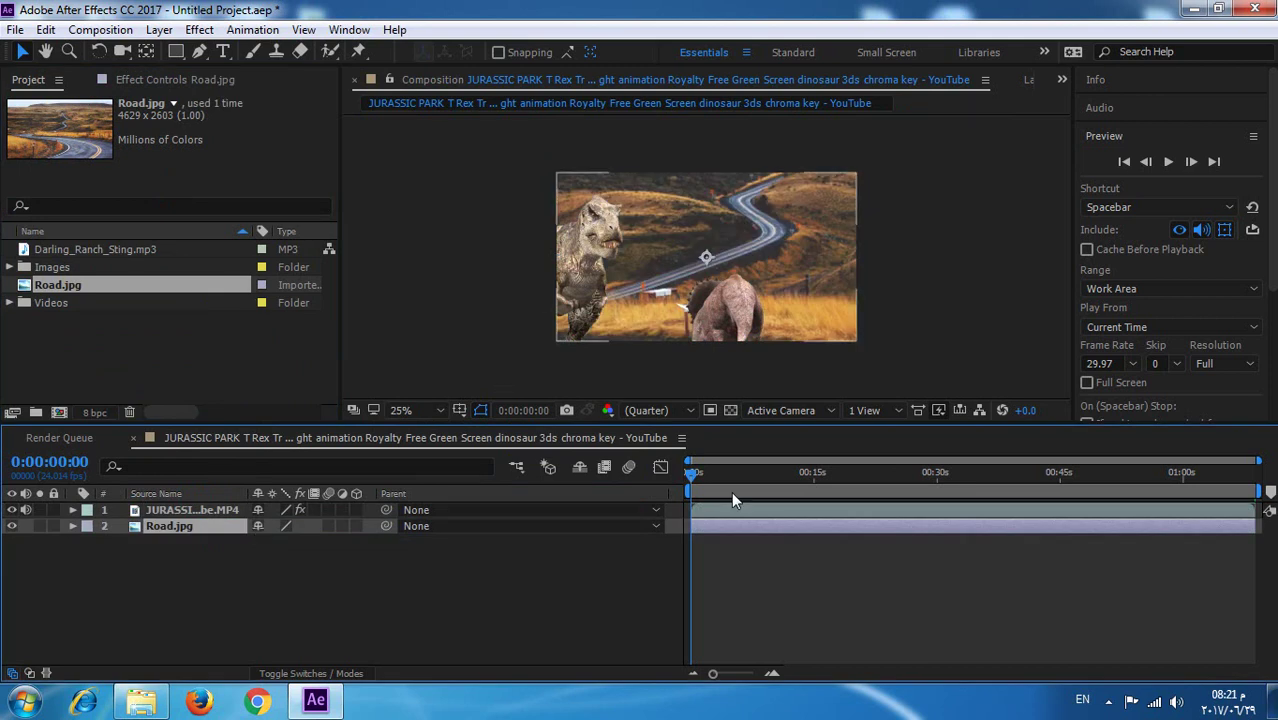
pyautogui.moveTo(692, 474); pyautogui.dragTo(756, 477)
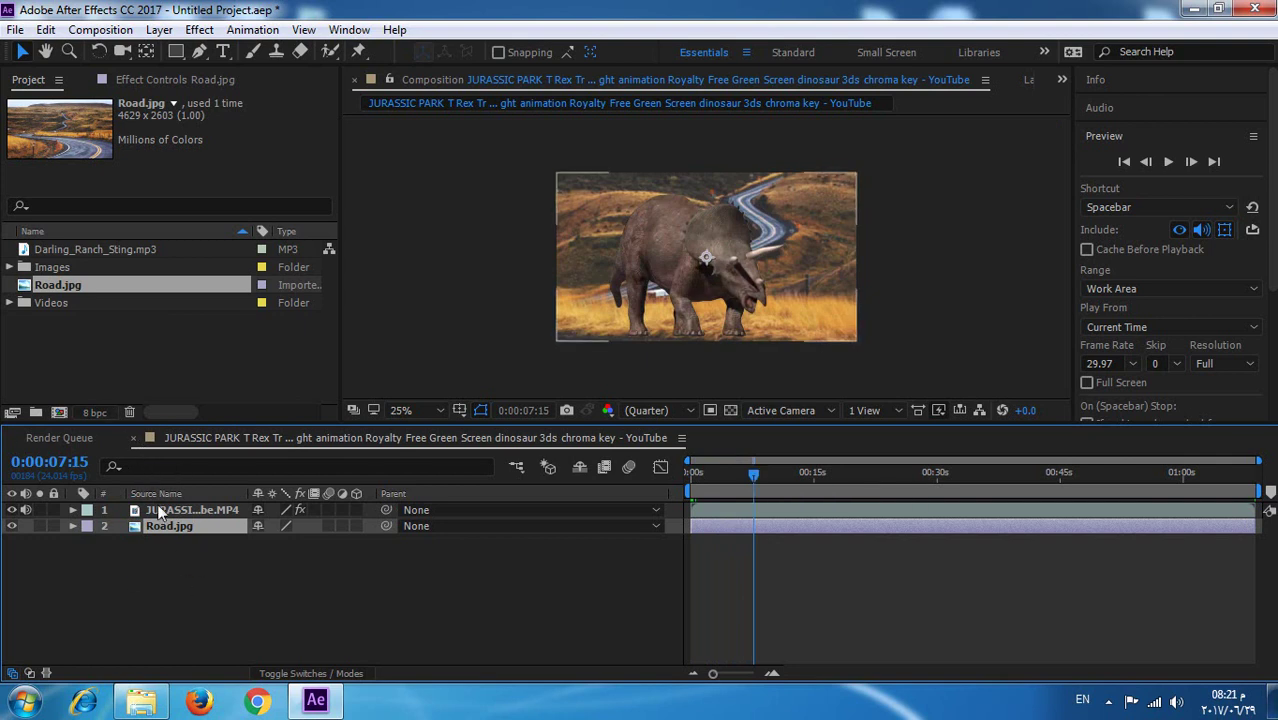
pyautogui.moveTo(201, 577); pyautogui.dragTo(132, 500)
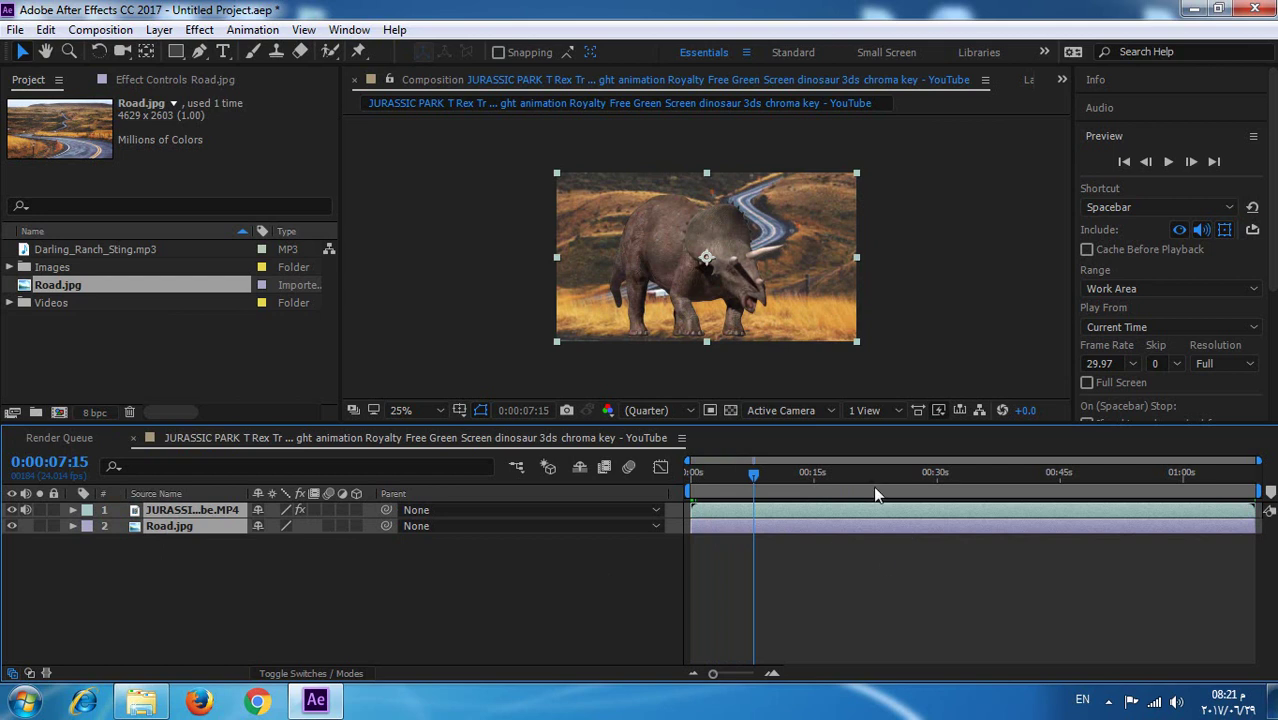
pyautogui.moveTo(686, 490); pyautogui.dragTo(523, 490)
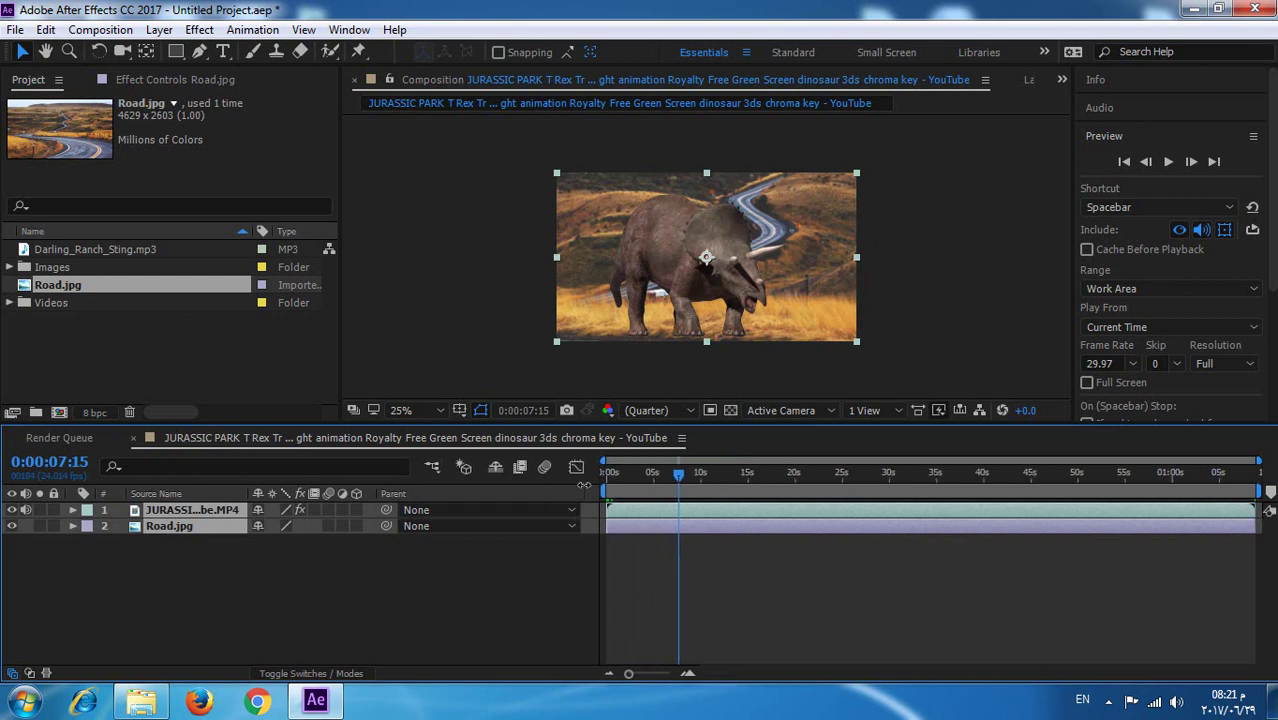
pyautogui.click(190, 514)
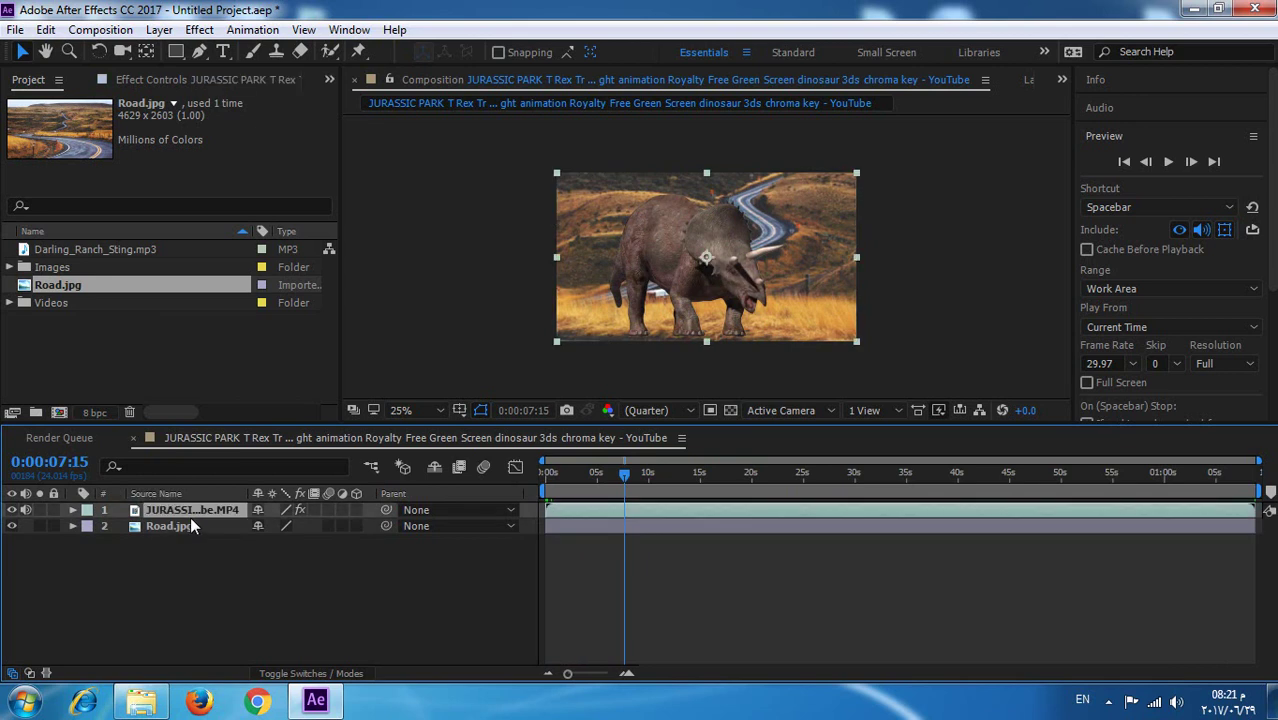
# Shift the JURASSIC layer to start at about 14 seconds and scrub to confirm
pyautogui.moveTo(707, 507); pyautogui.dragTo(801, 517)
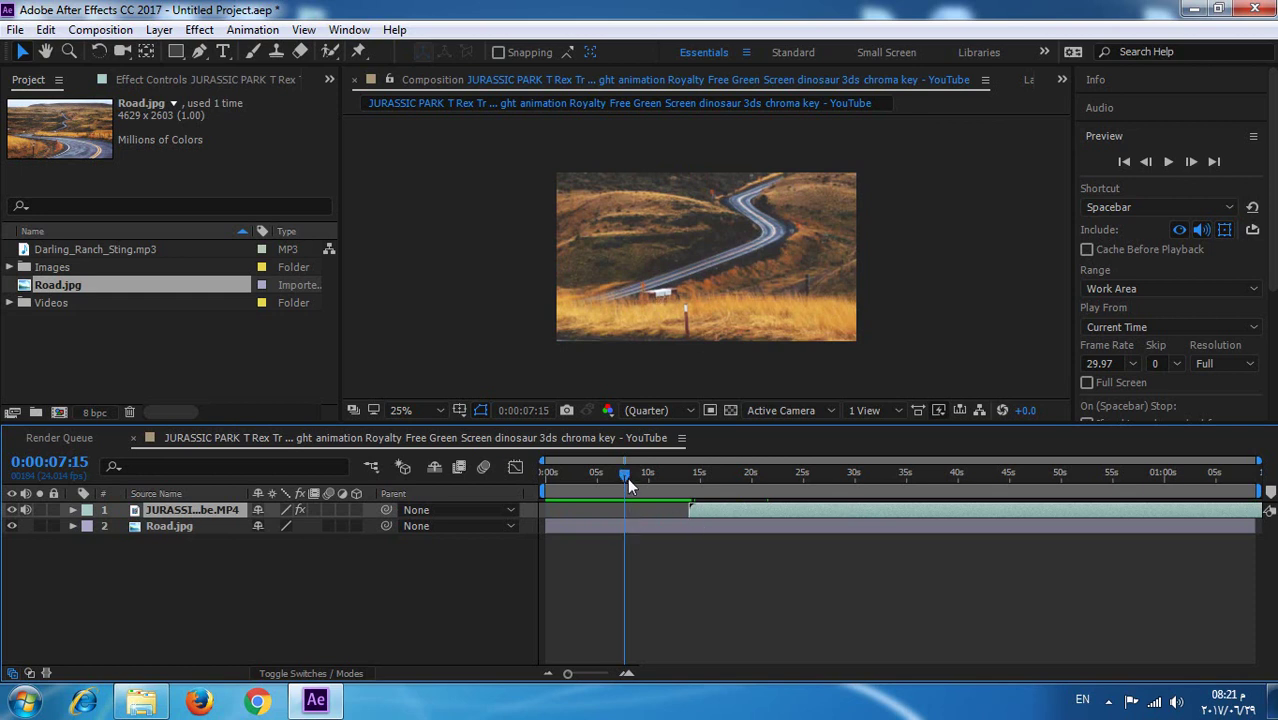
pyautogui.moveTo(625, 474); pyautogui.dragTo(647, 472)
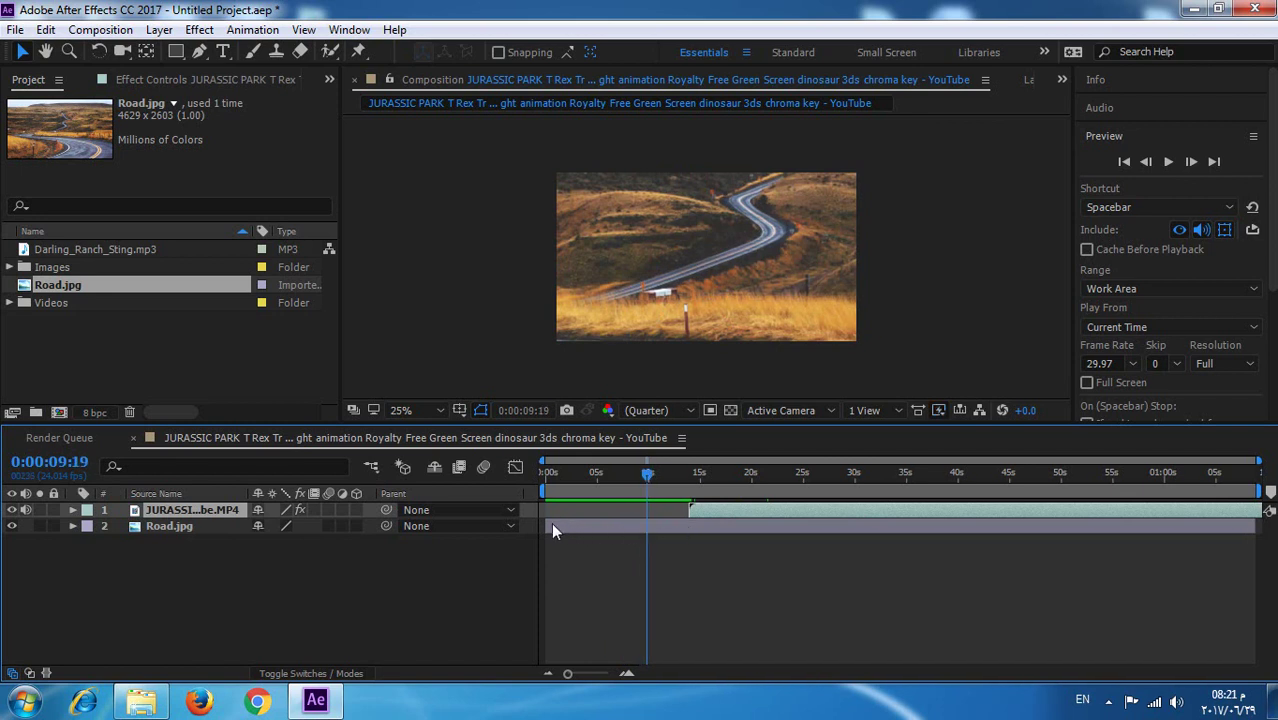
pyautogui.moveTo(645, 474); pyautogui.dragTo(681, 478)
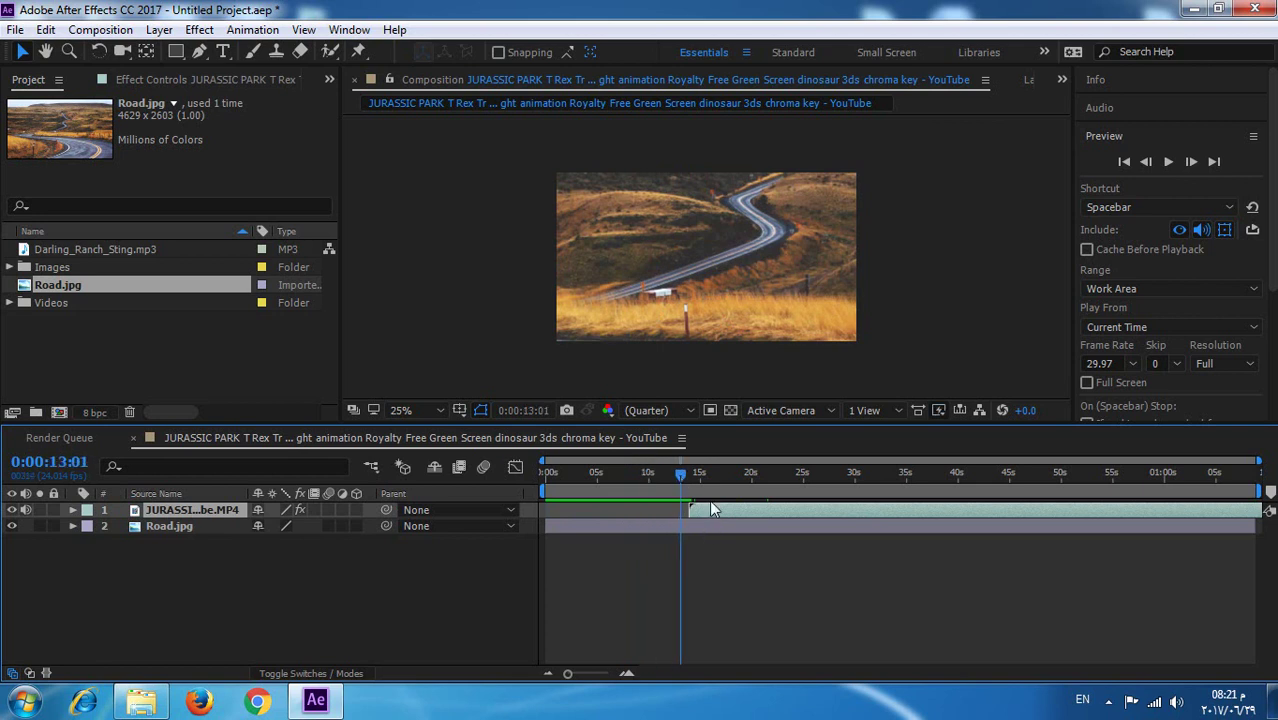
pyautogui.moveTo(679, 475); pyautogui.dragTo(696, 474)
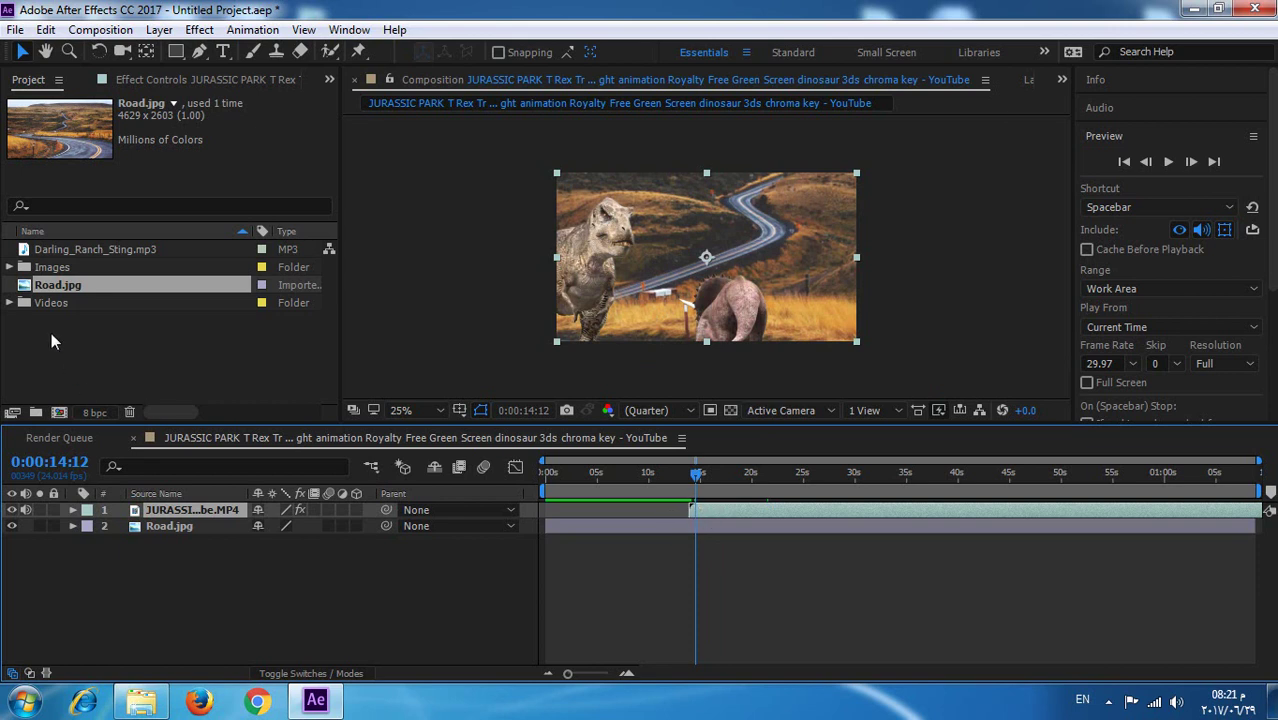
# Add desk-music-headphones-earphones.jpg as the bottom layer of the composition
pyautogui.click(11, 267)
pyautogui.click(11, 267)
pyautogui.click(62, 270)
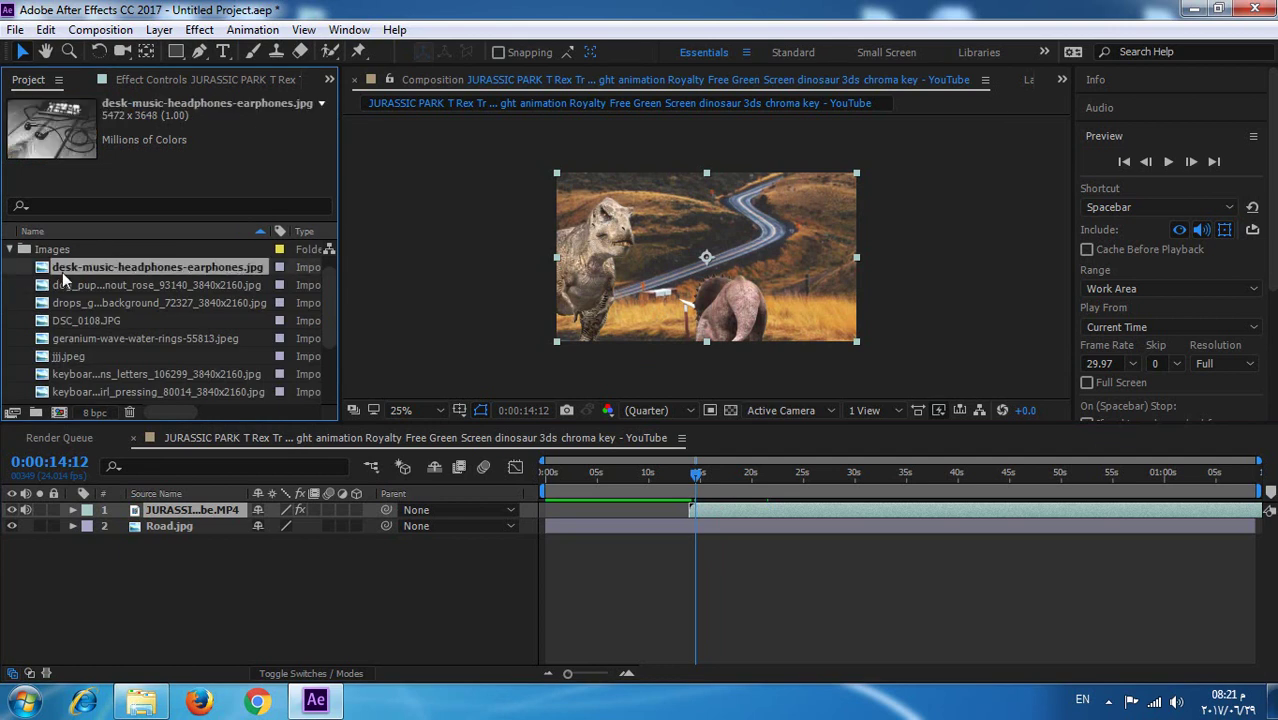
pyautogui.moveTo(65, 269); pyautogui.dragTo(141, 542)
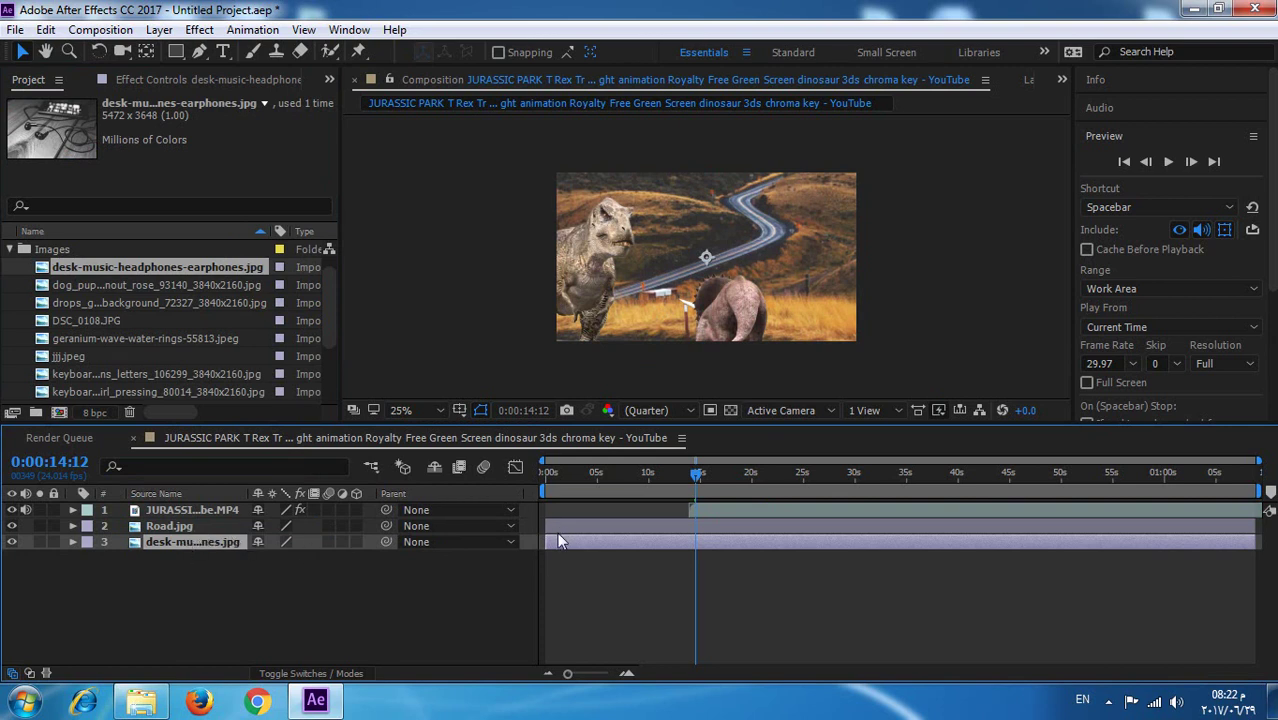
pyautogui.click(627, 505)
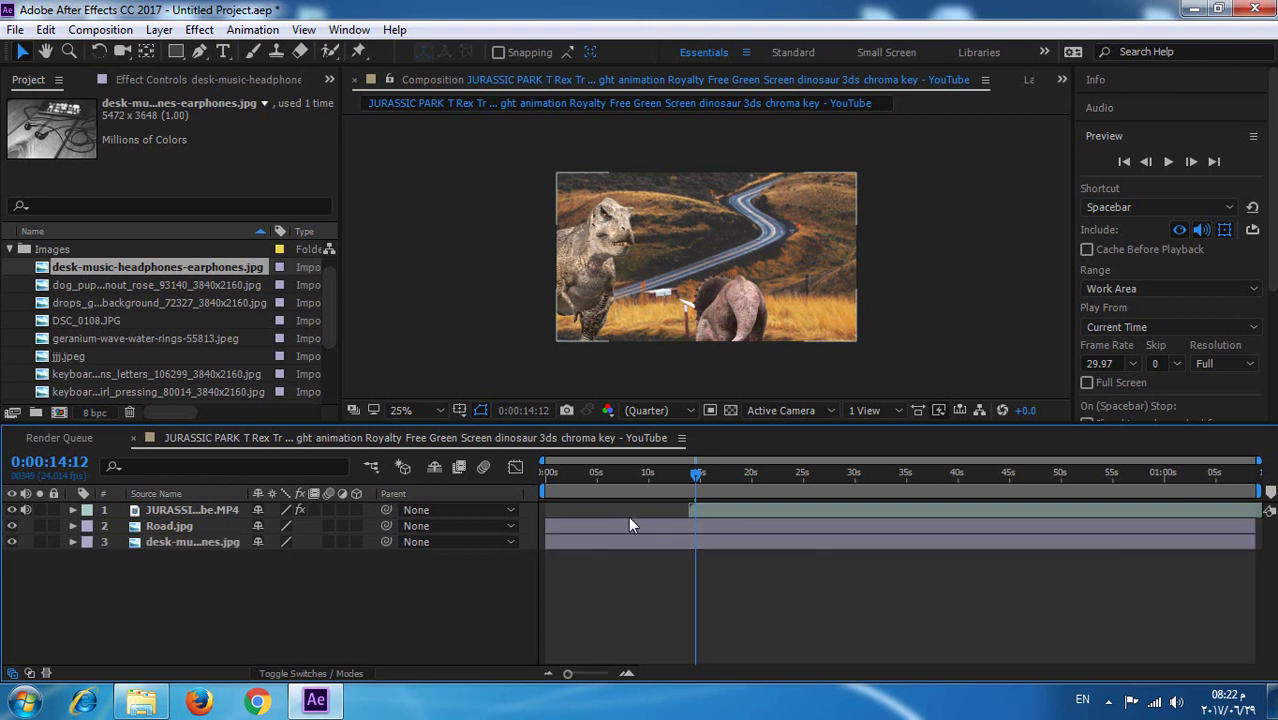
# Make the Road.jpg layer start around 9 seconds, undoing an accidental move in the viewer
pyautogui.click(629, 518)
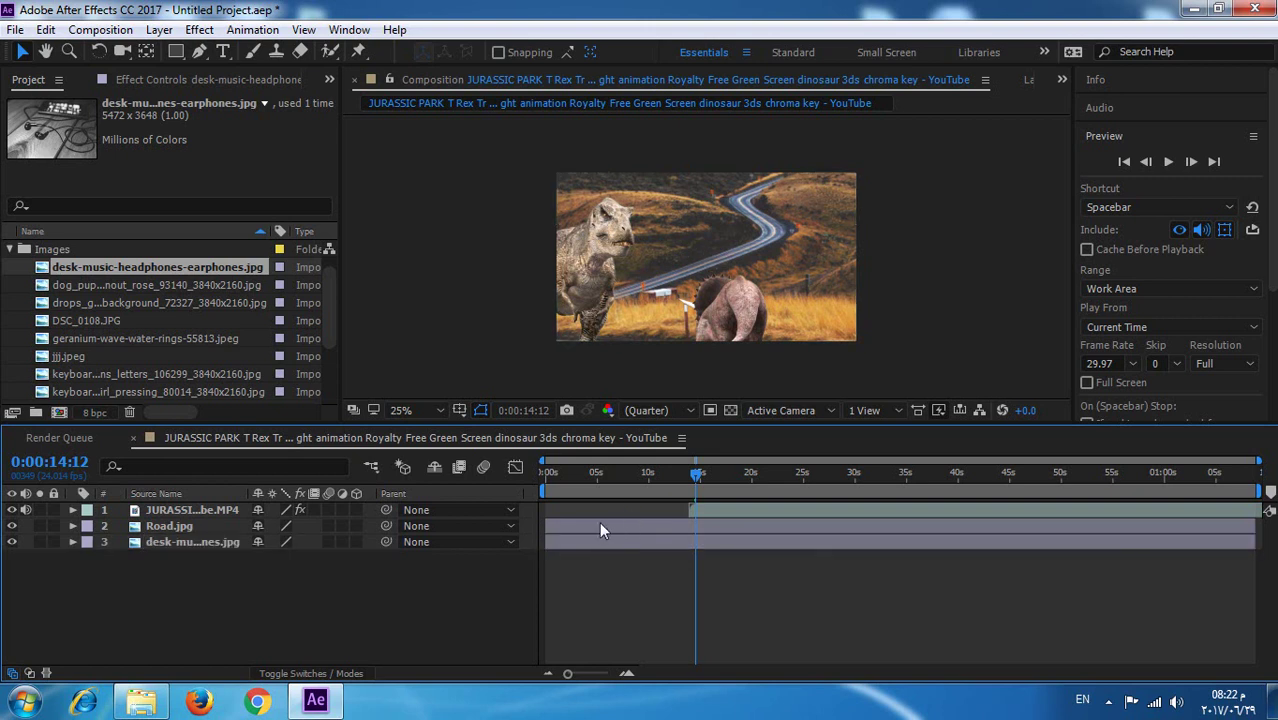
pyautogui.moveTo(600, 523); pyautogui.dragTo(680, 522)
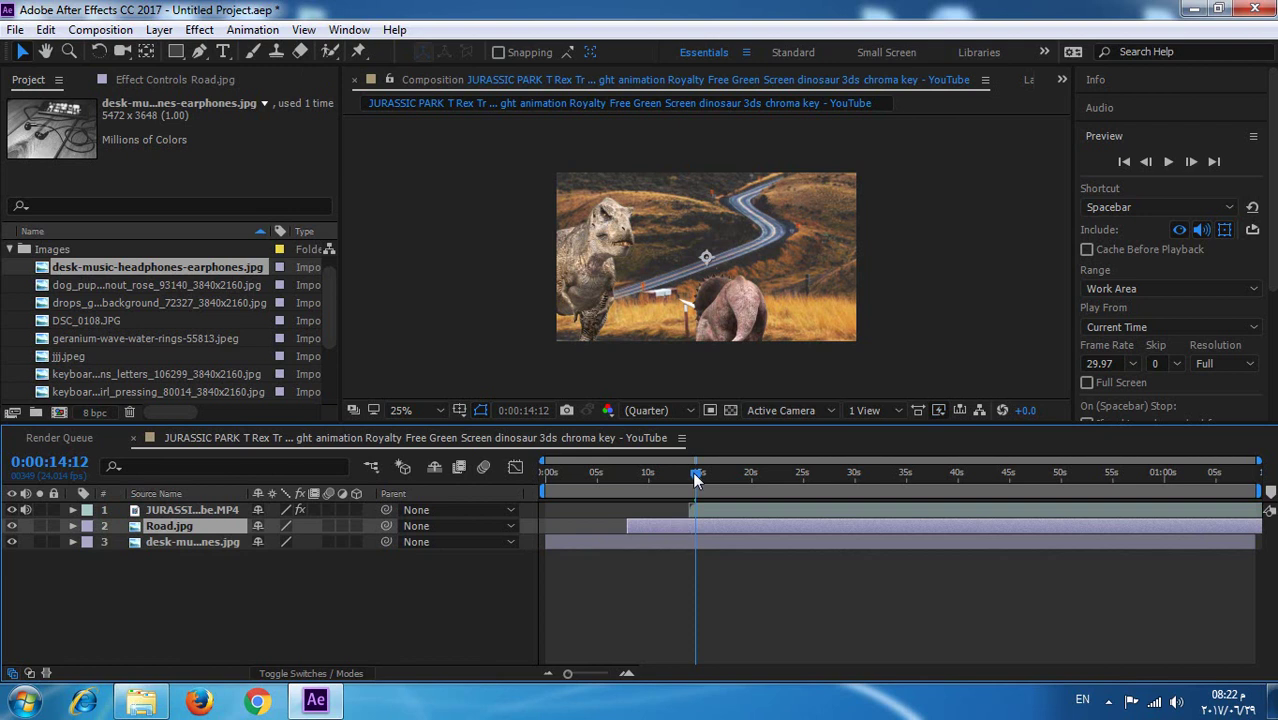
pyautogui.moveTo(696, 479); pyautogui.dragTo(590, 478)
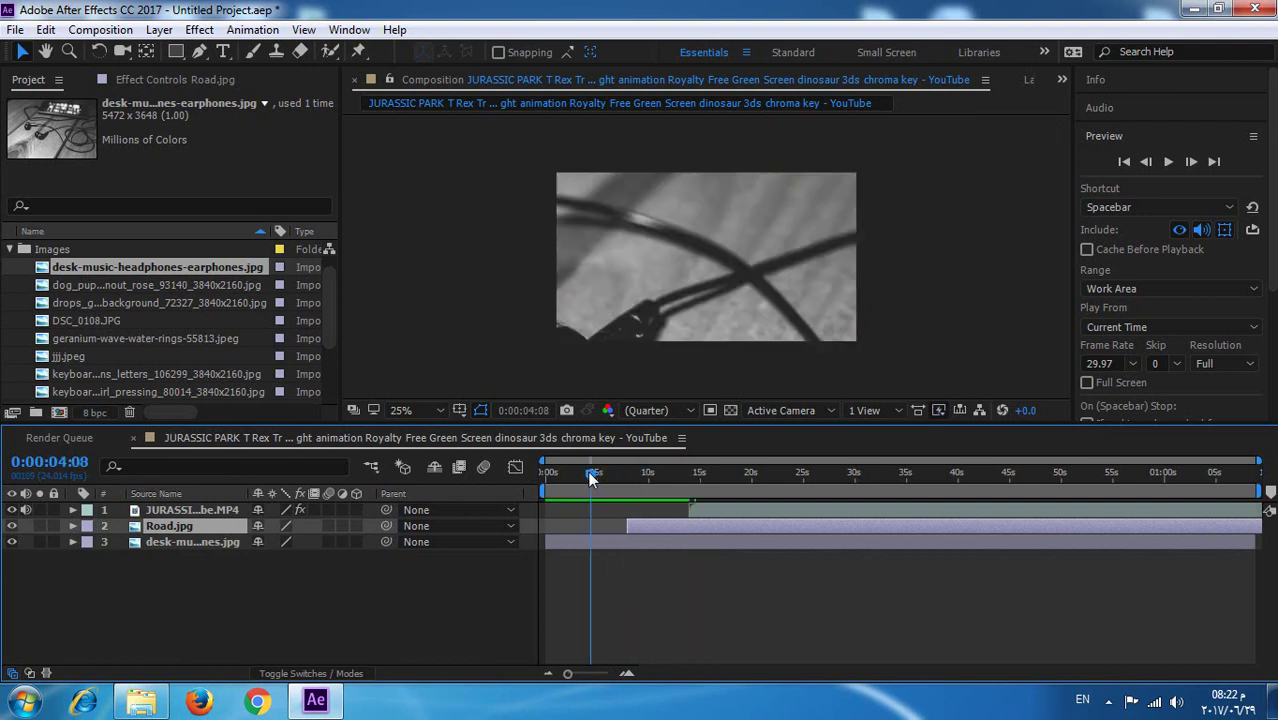
pyautogui.moveTo(591, 473); pyautogui.dragTo(631, 477)
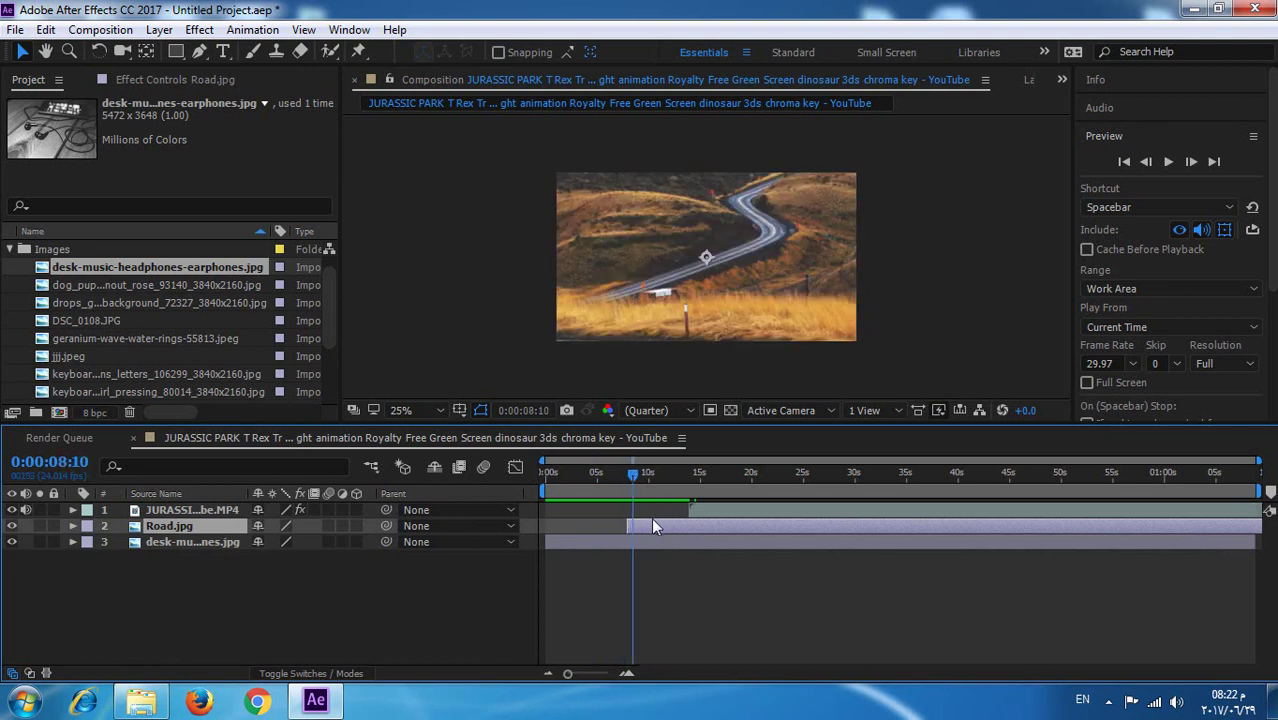
pyautogui.click(697, 322)
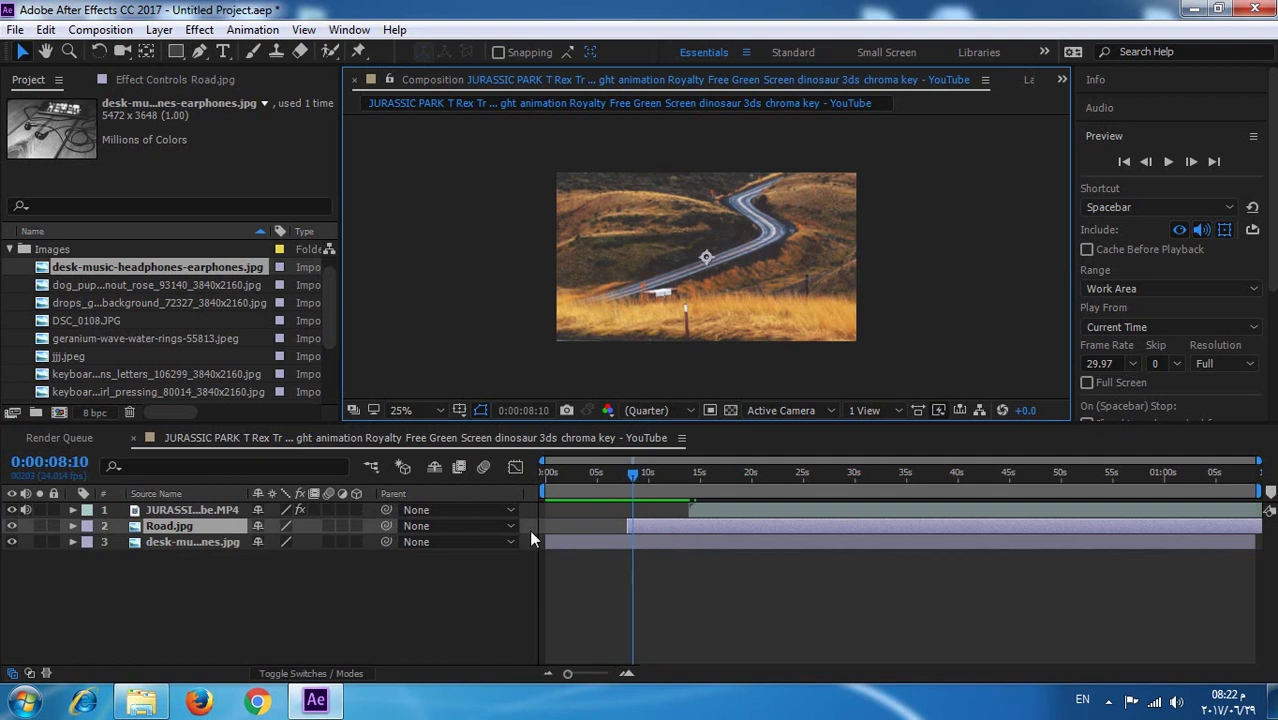
pyautogui.moveTo(608, 259)
pyautogui.mouseDown()
pyautogui.moveTo(787, 238)
pyautogui.moveTo(1145, 83)
pyautogui.moveTo(863, 160)
pyautogui.mouseUp()
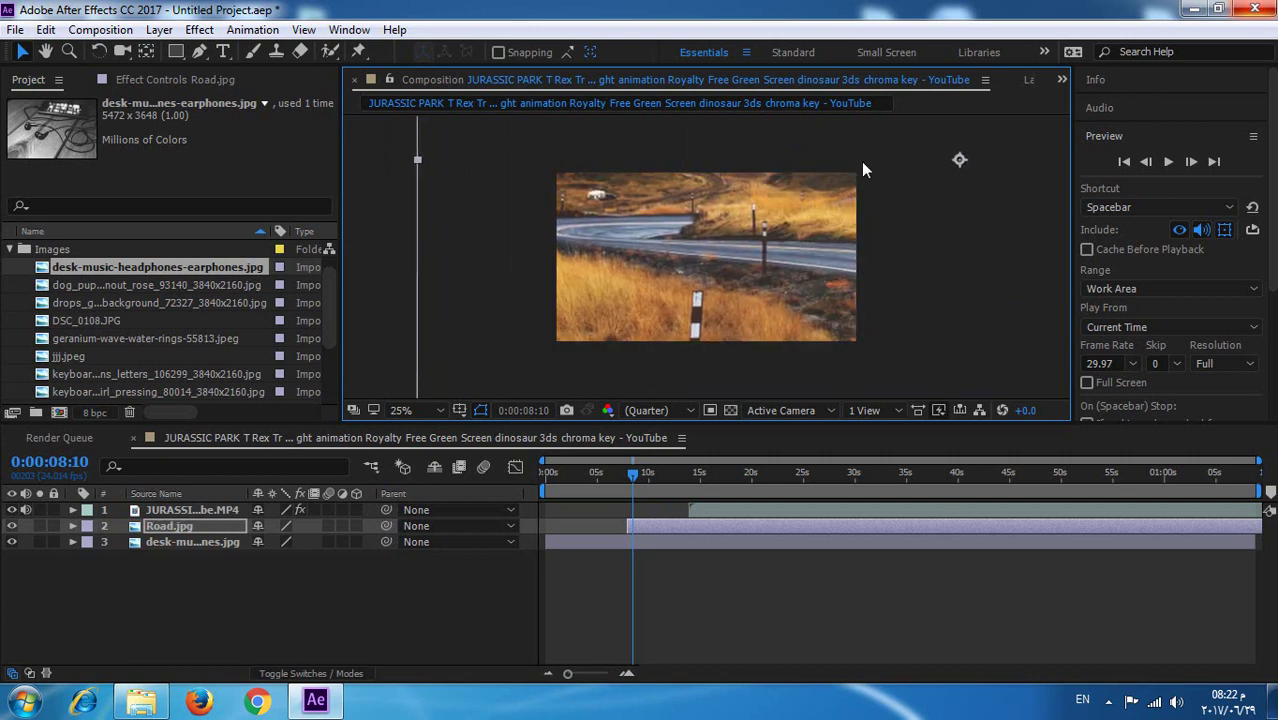
pyautogui.hotkey('ctrl', 'z')
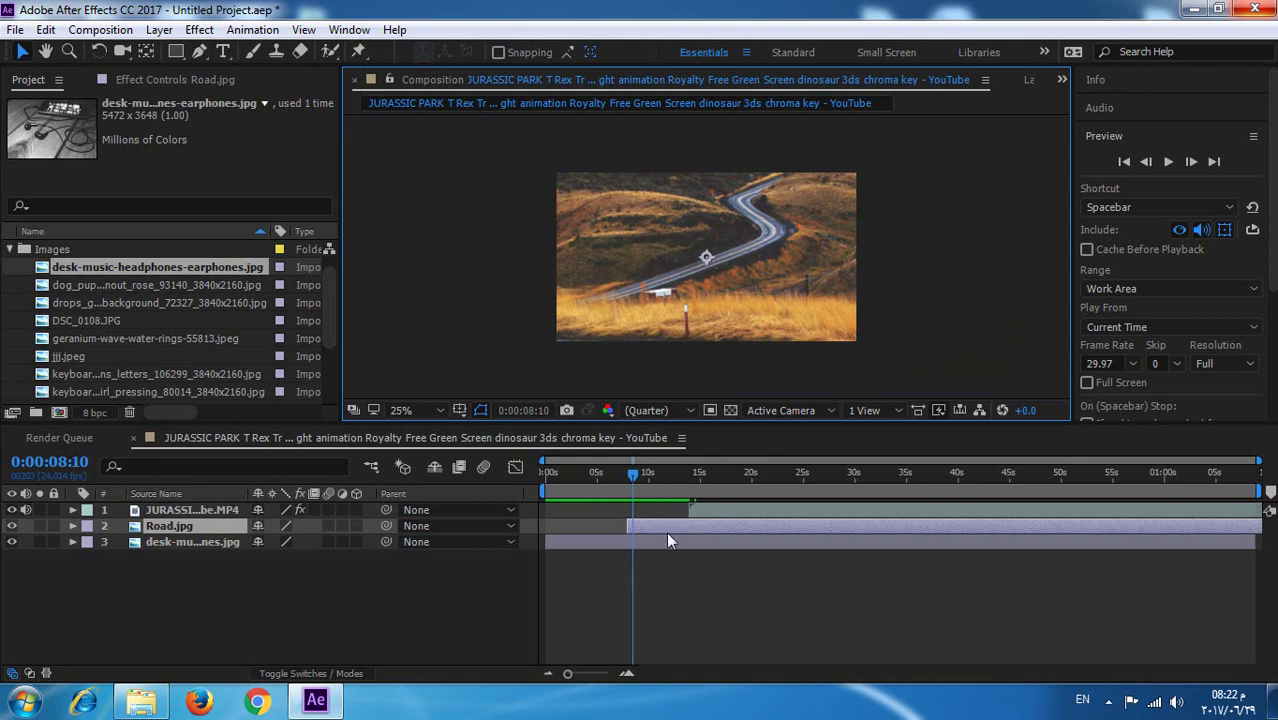
pyautogui.moveTo(660, 528); pyautogui.dragTo(674, 526)
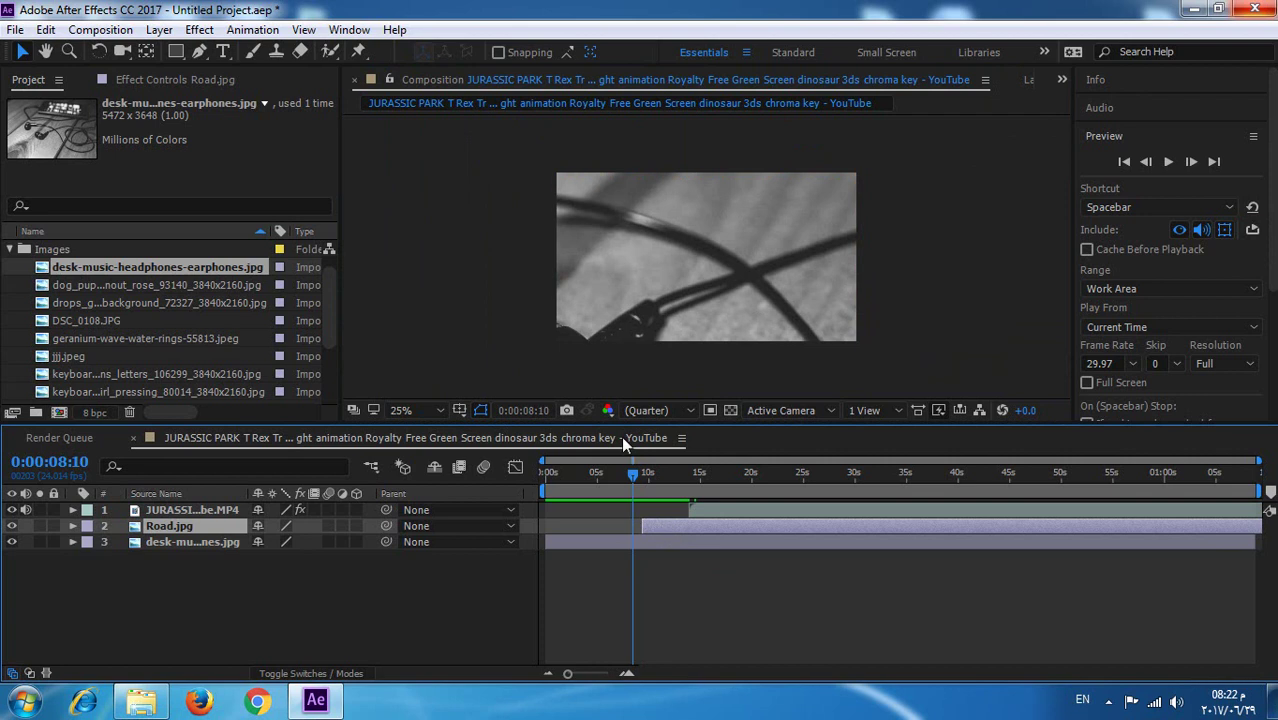
pyautogui.moveTo(631, 467); pyautogui.dragTo(707, 472)
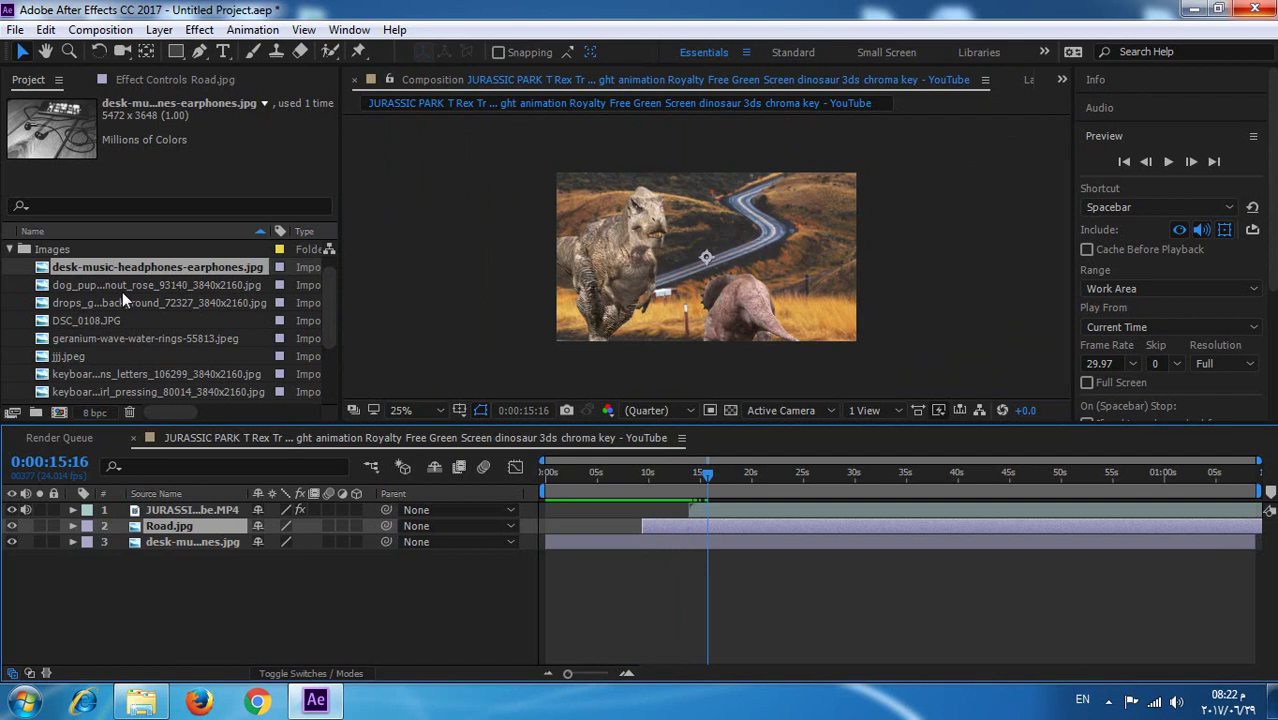
pyautogui.click(1164, 166)
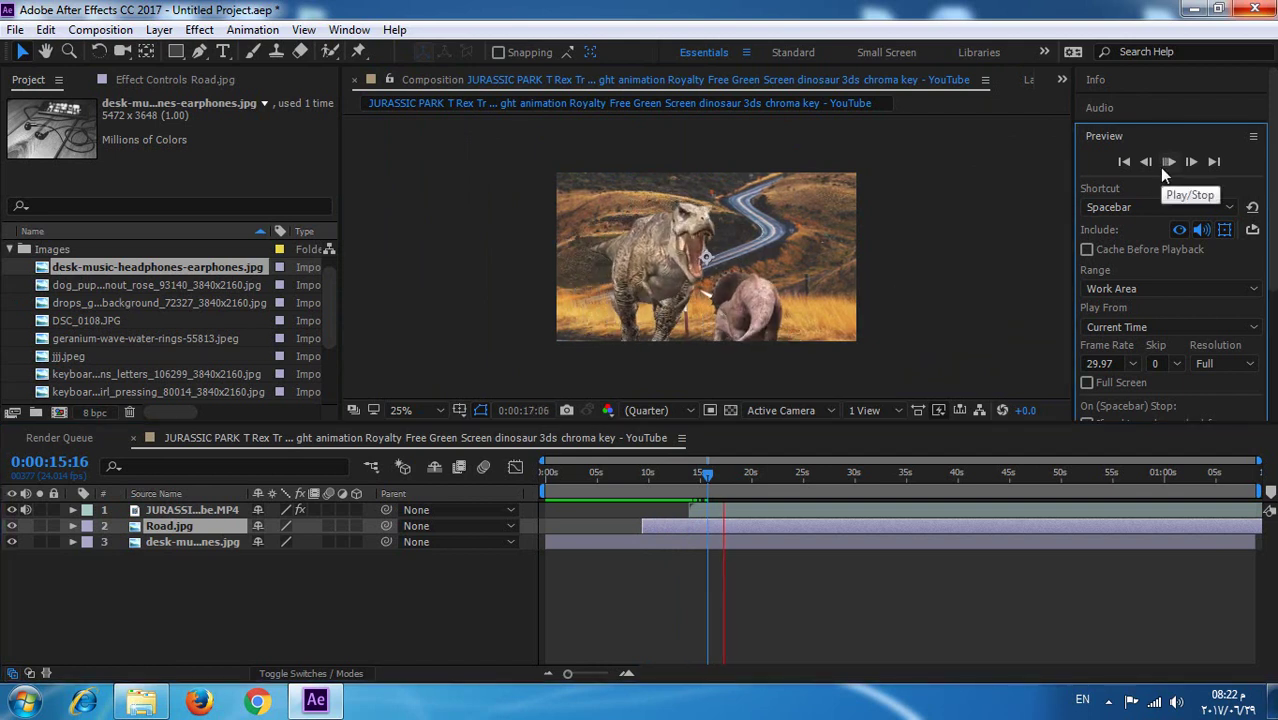
pyautogui.click(1165, 163)
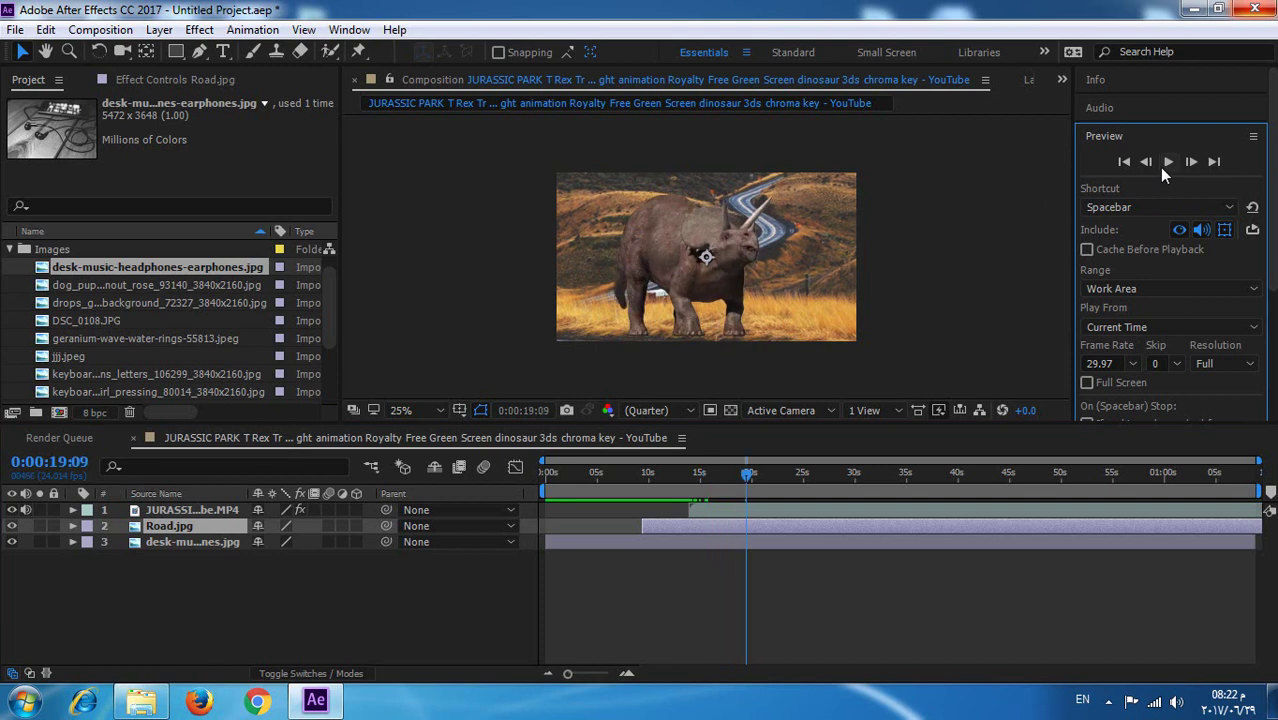